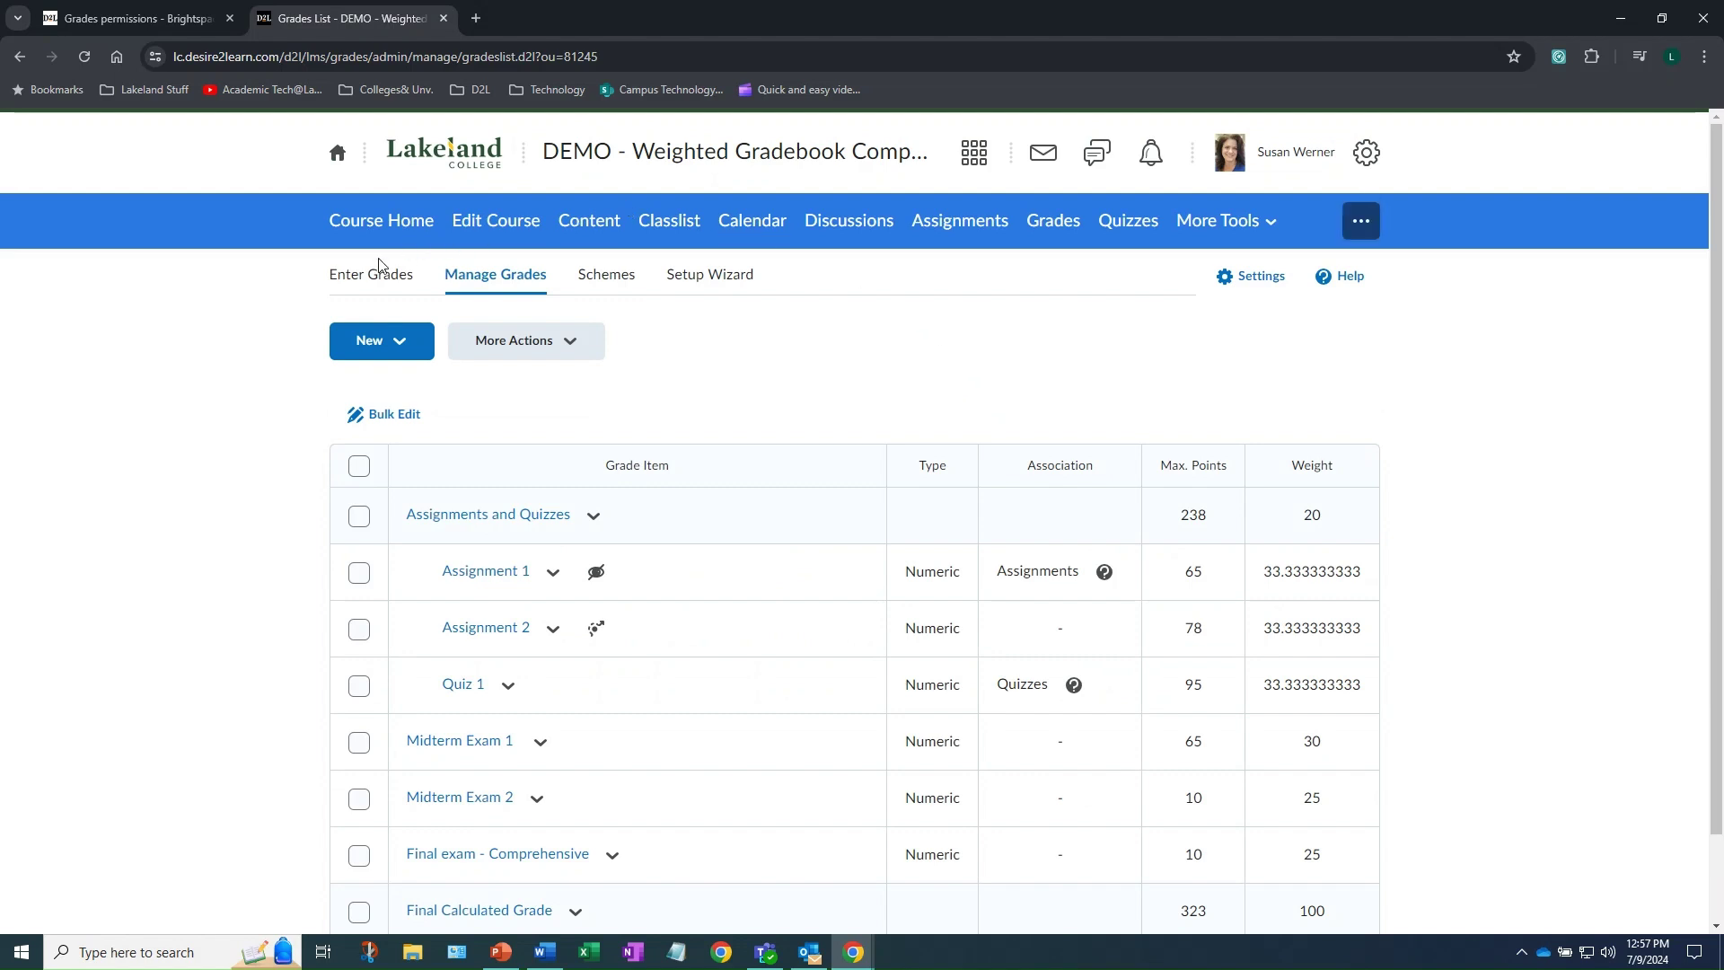
Step: Open the weighted course's Export Grades options and include every grade item
{"action": "left_click", "coordinate": [366, 278]}
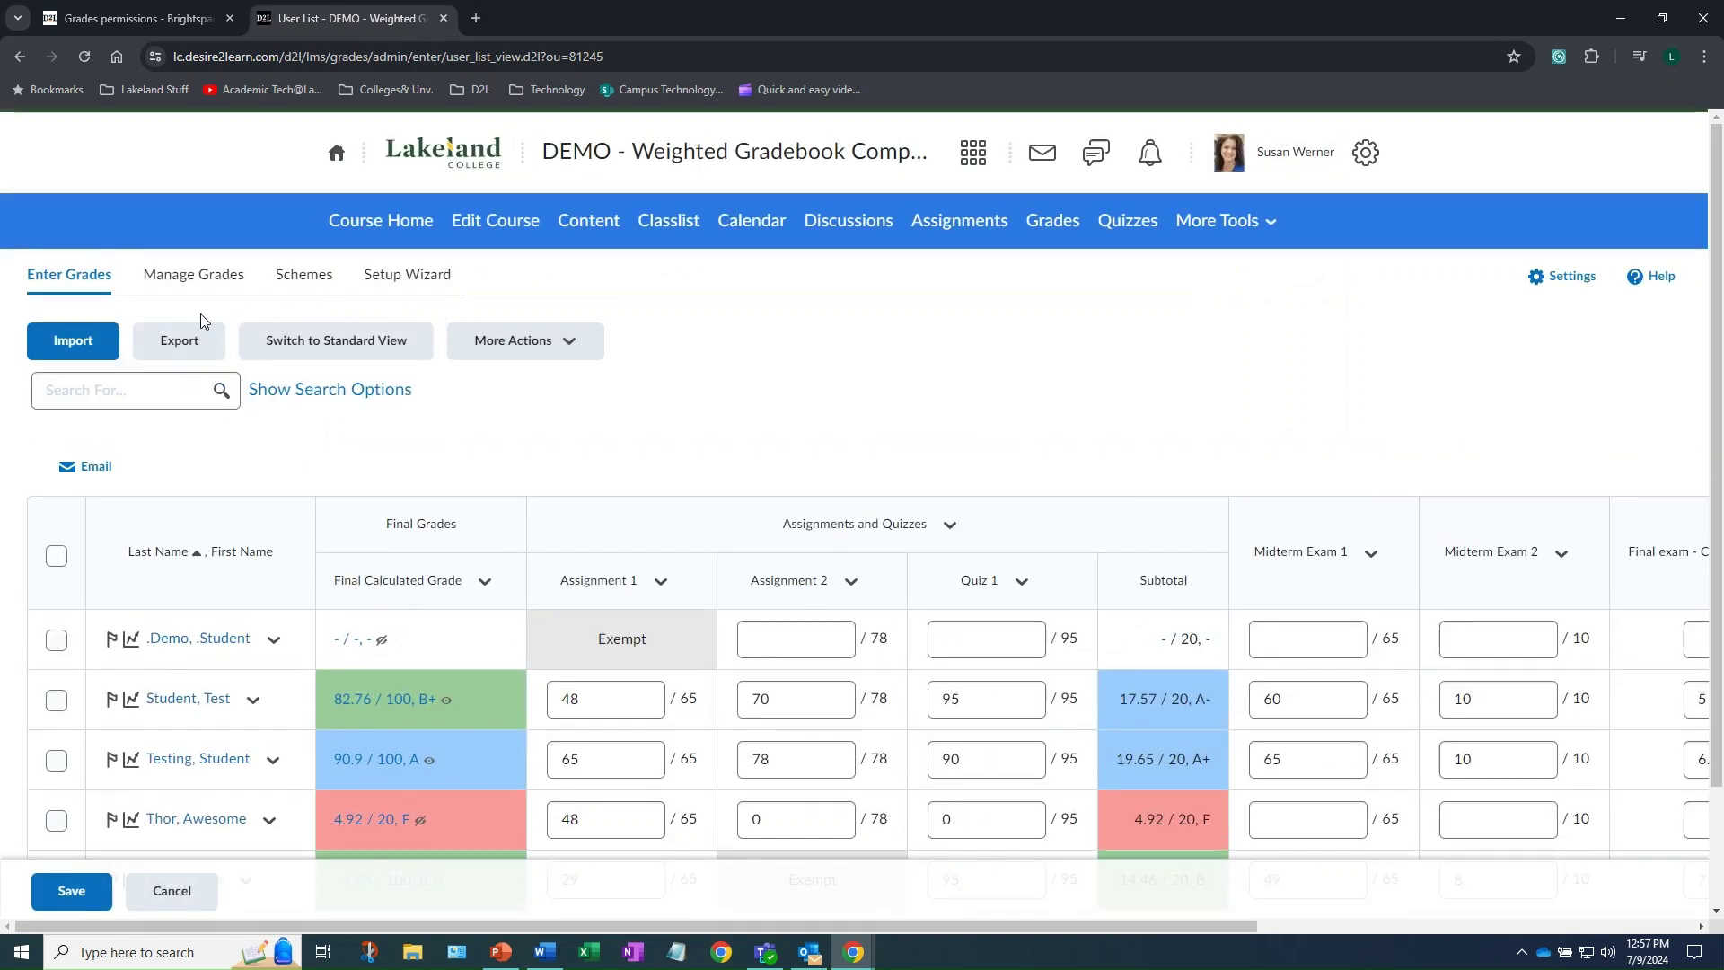
{"action": "left_click", "coordinate": [189, 348]}
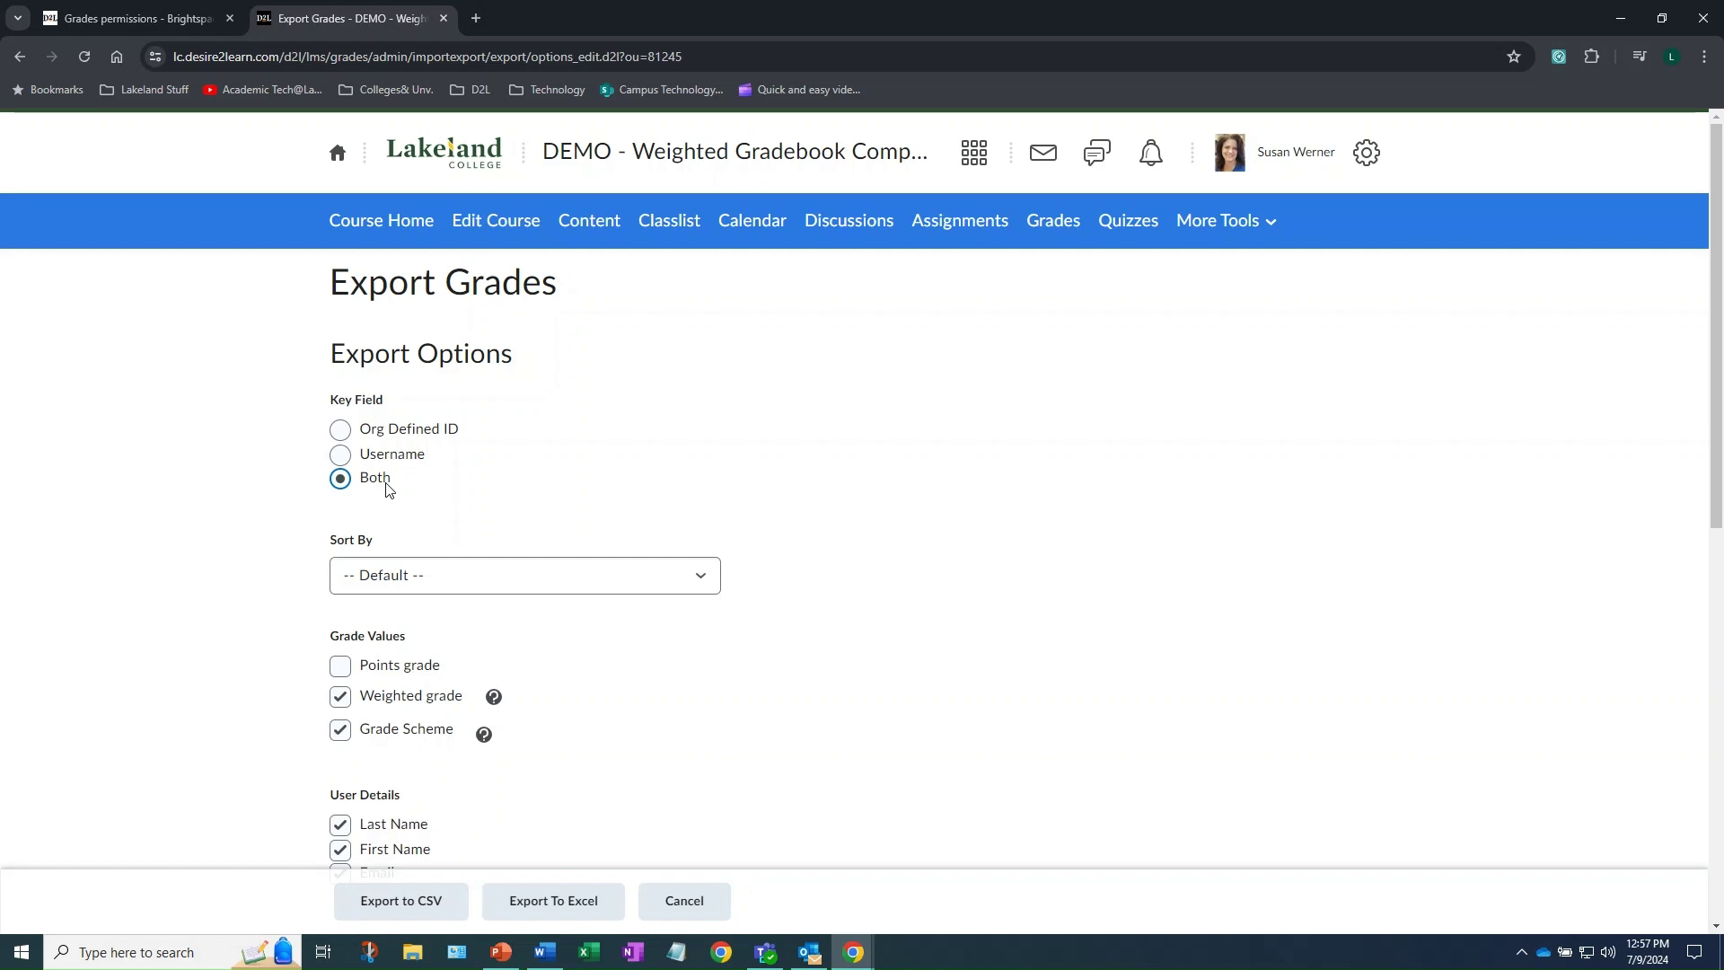
{"action": "scroll", "coordinate": [410, 580], "scroll_direction": "down", "scroll_amount": 1}
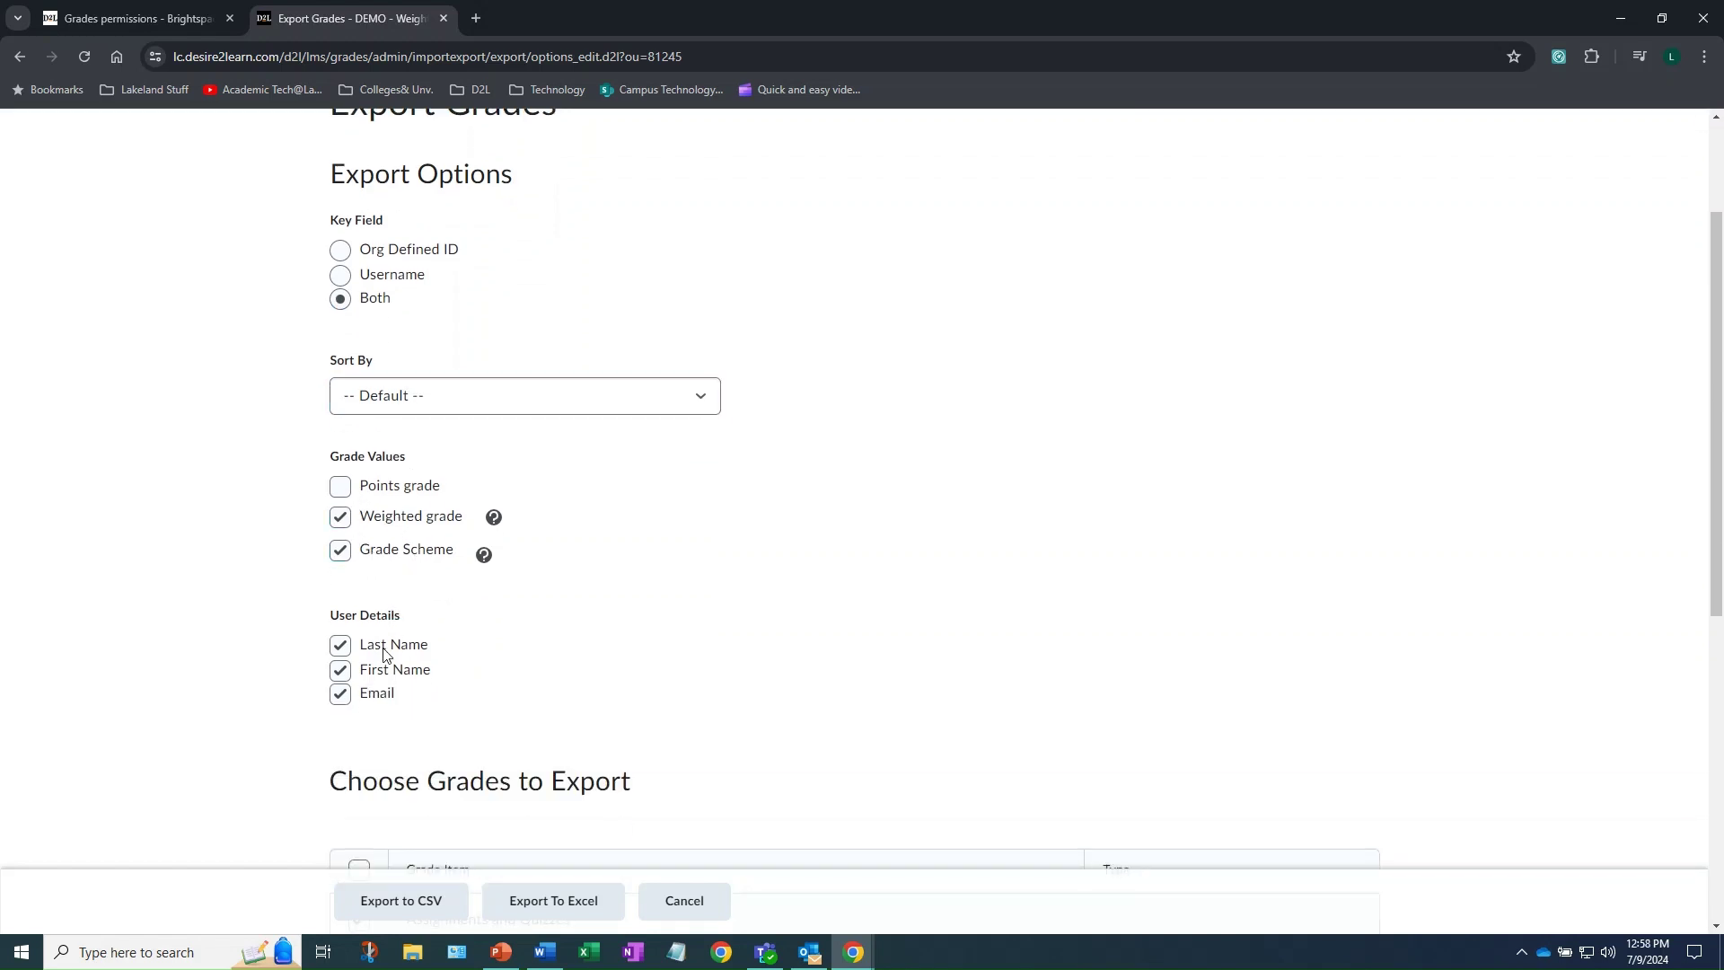
{"action": "scroll", "coordinate": [427, 704], "scroll_direction": "down", "scroll_amount": 1}
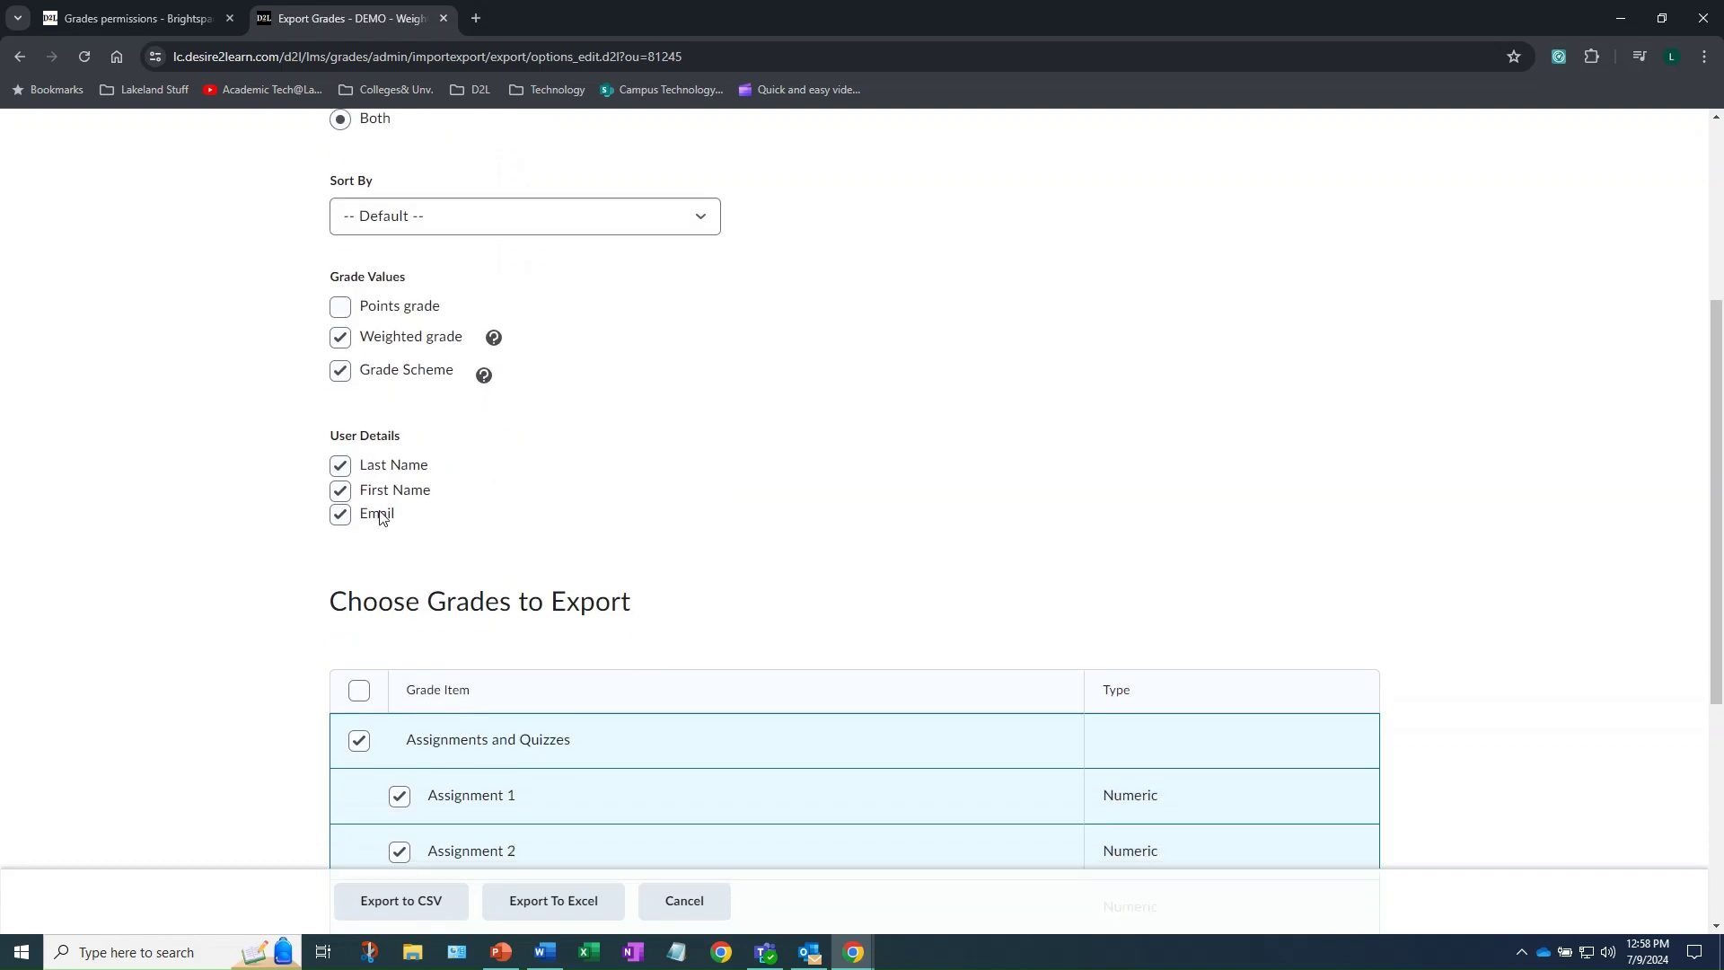
{"action": "scroll", "coordinate": [549, 539], "scroll_direction": "down", "scroll_amount": 2}
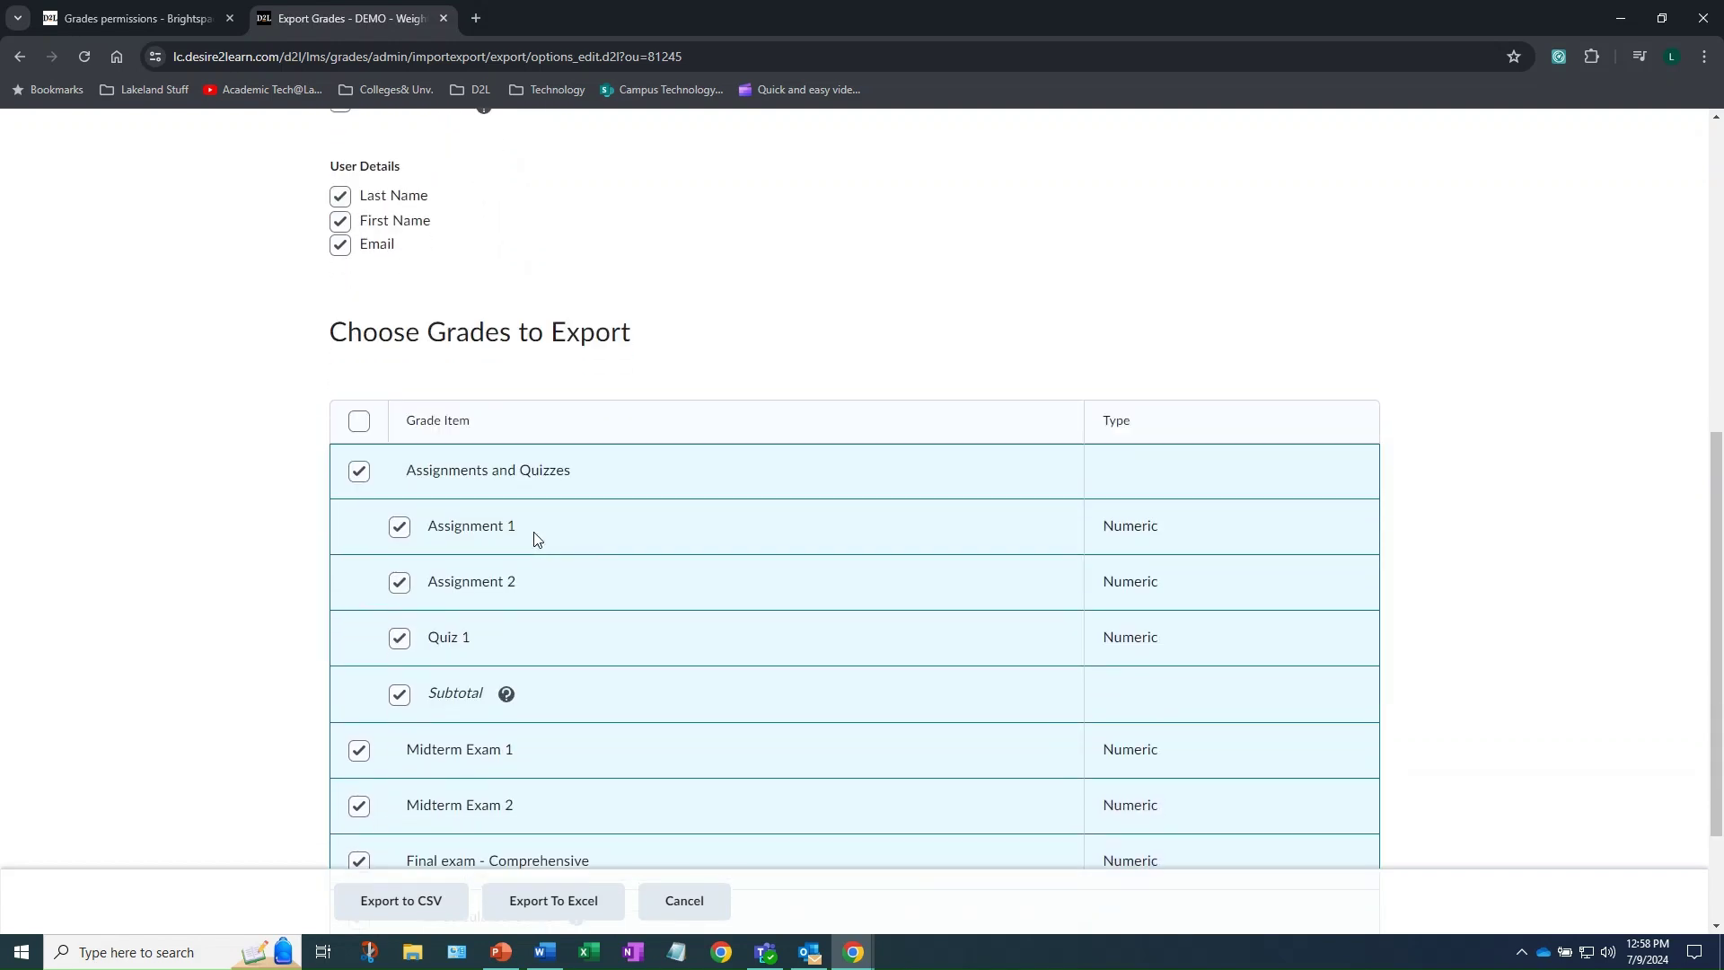
{"action": "scroll", "coordinate": [535, 540], "scroll_direction": "down", "scroll_amount": 1}
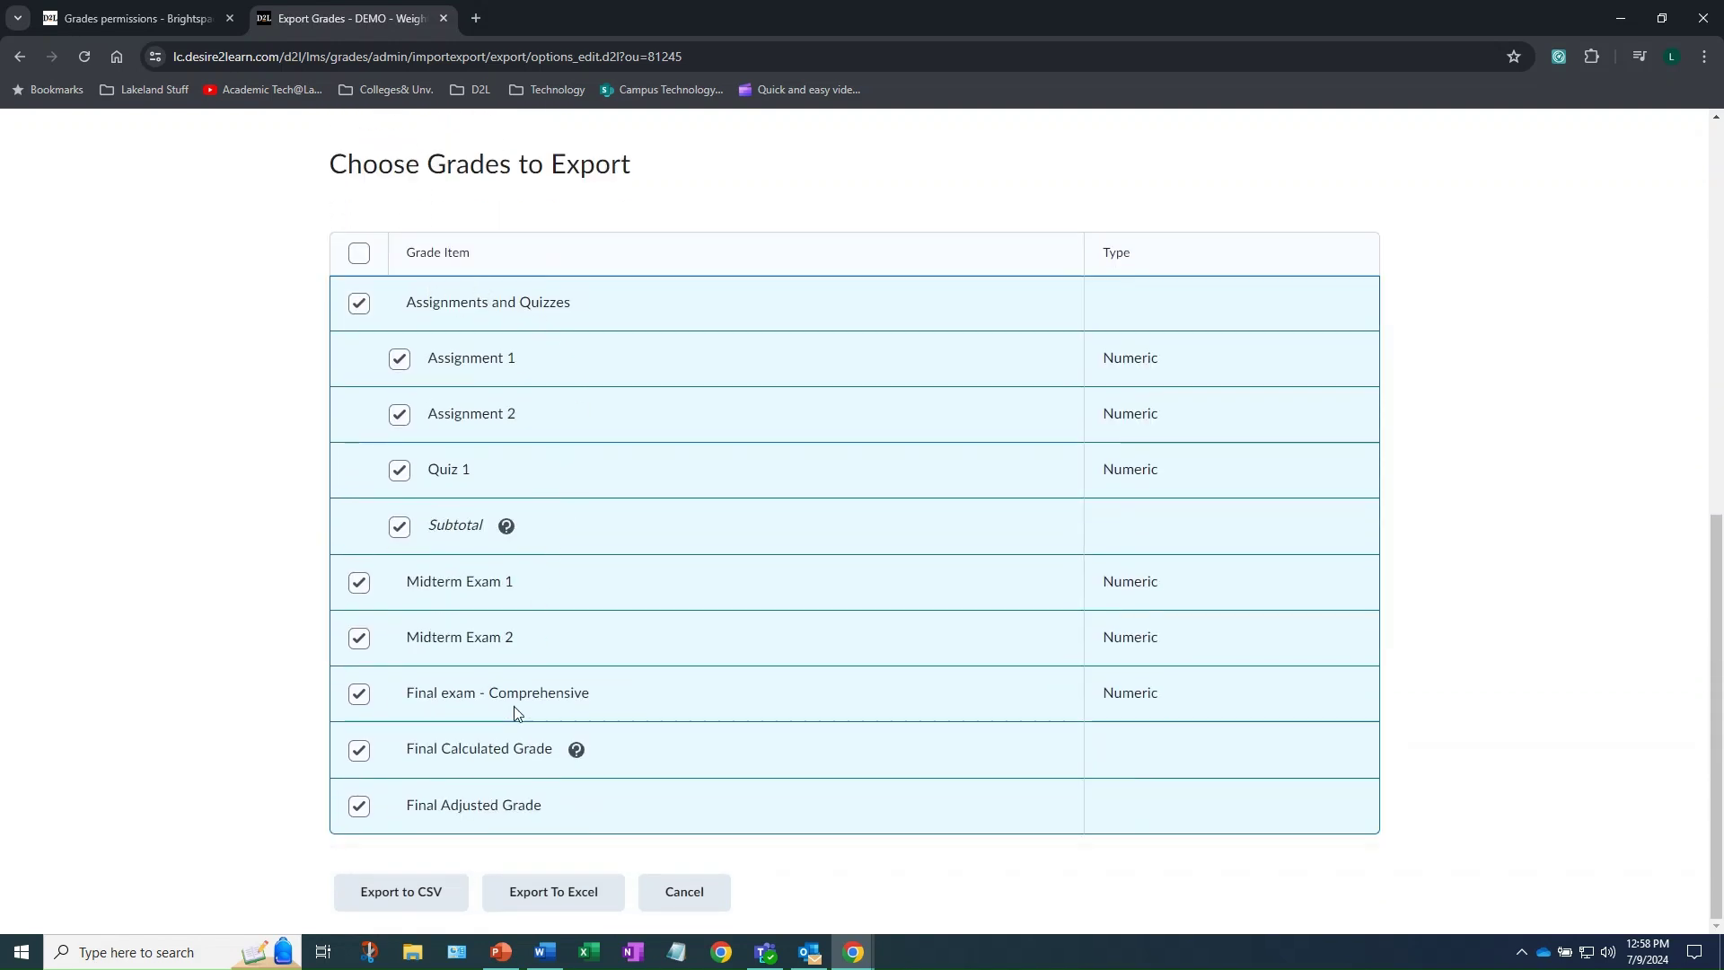
{"action": "left_click", "coordinate": [367, 253]}
Step: Export the selected weighted grades to Excel and download the file
{"action": "left_click", "coordinate": [568, 895]}
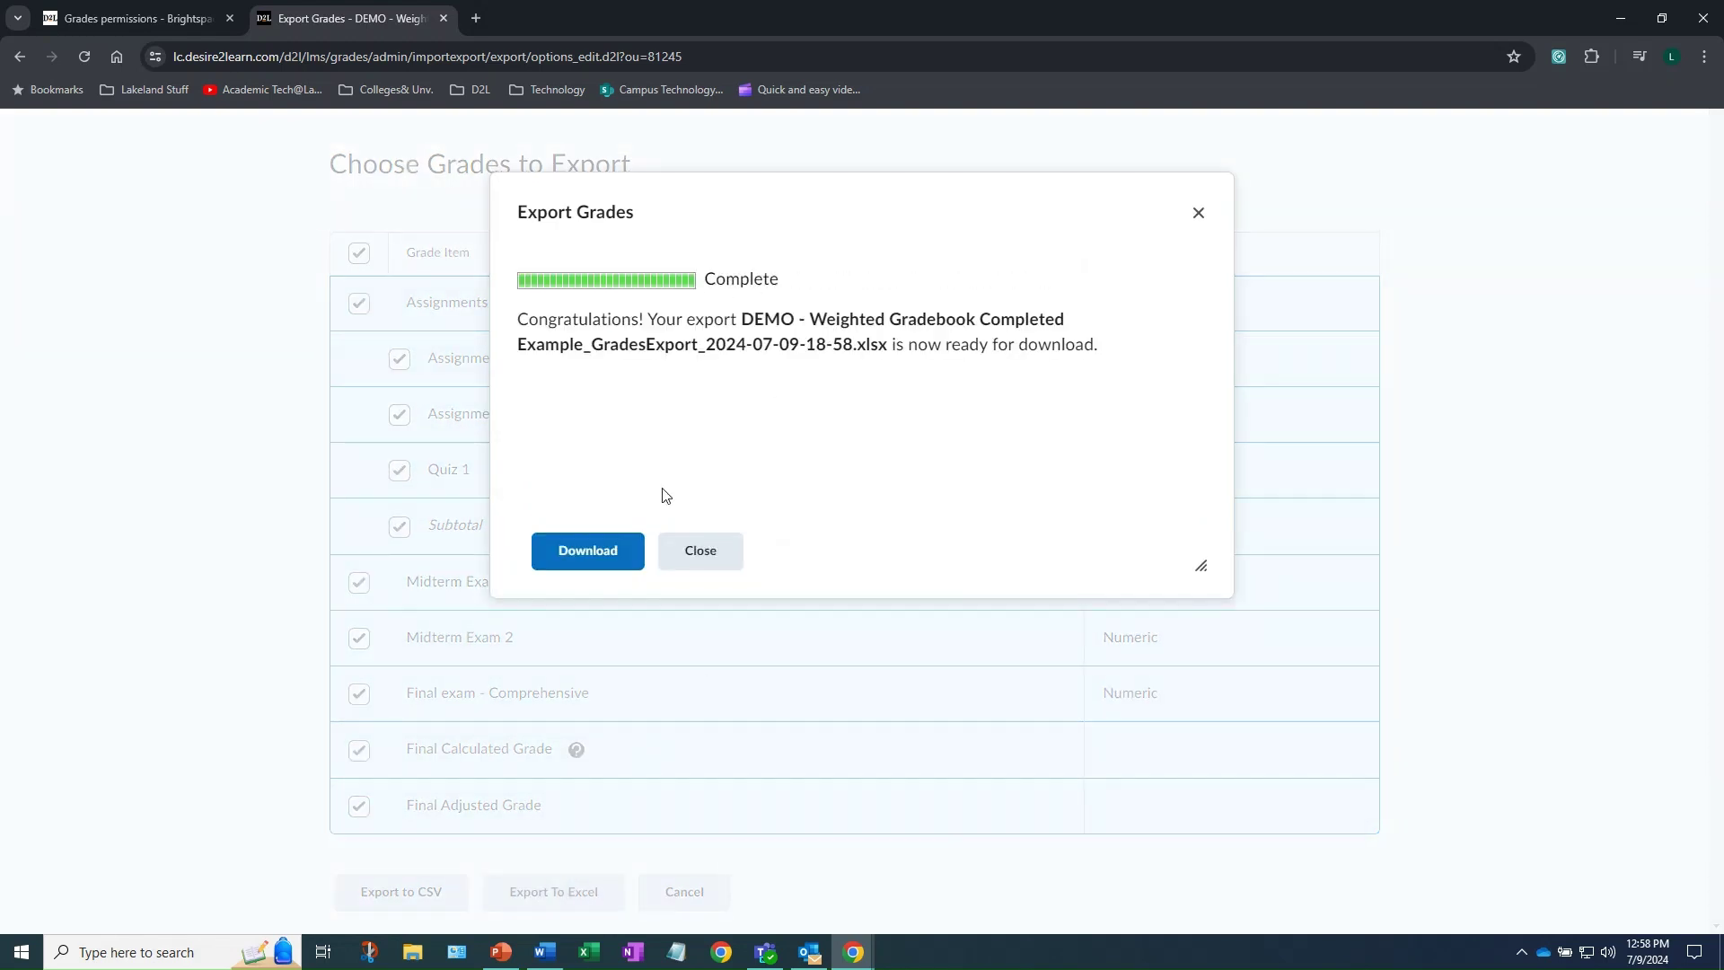
{"action": "left_click", "coordinate": [625, 553]}
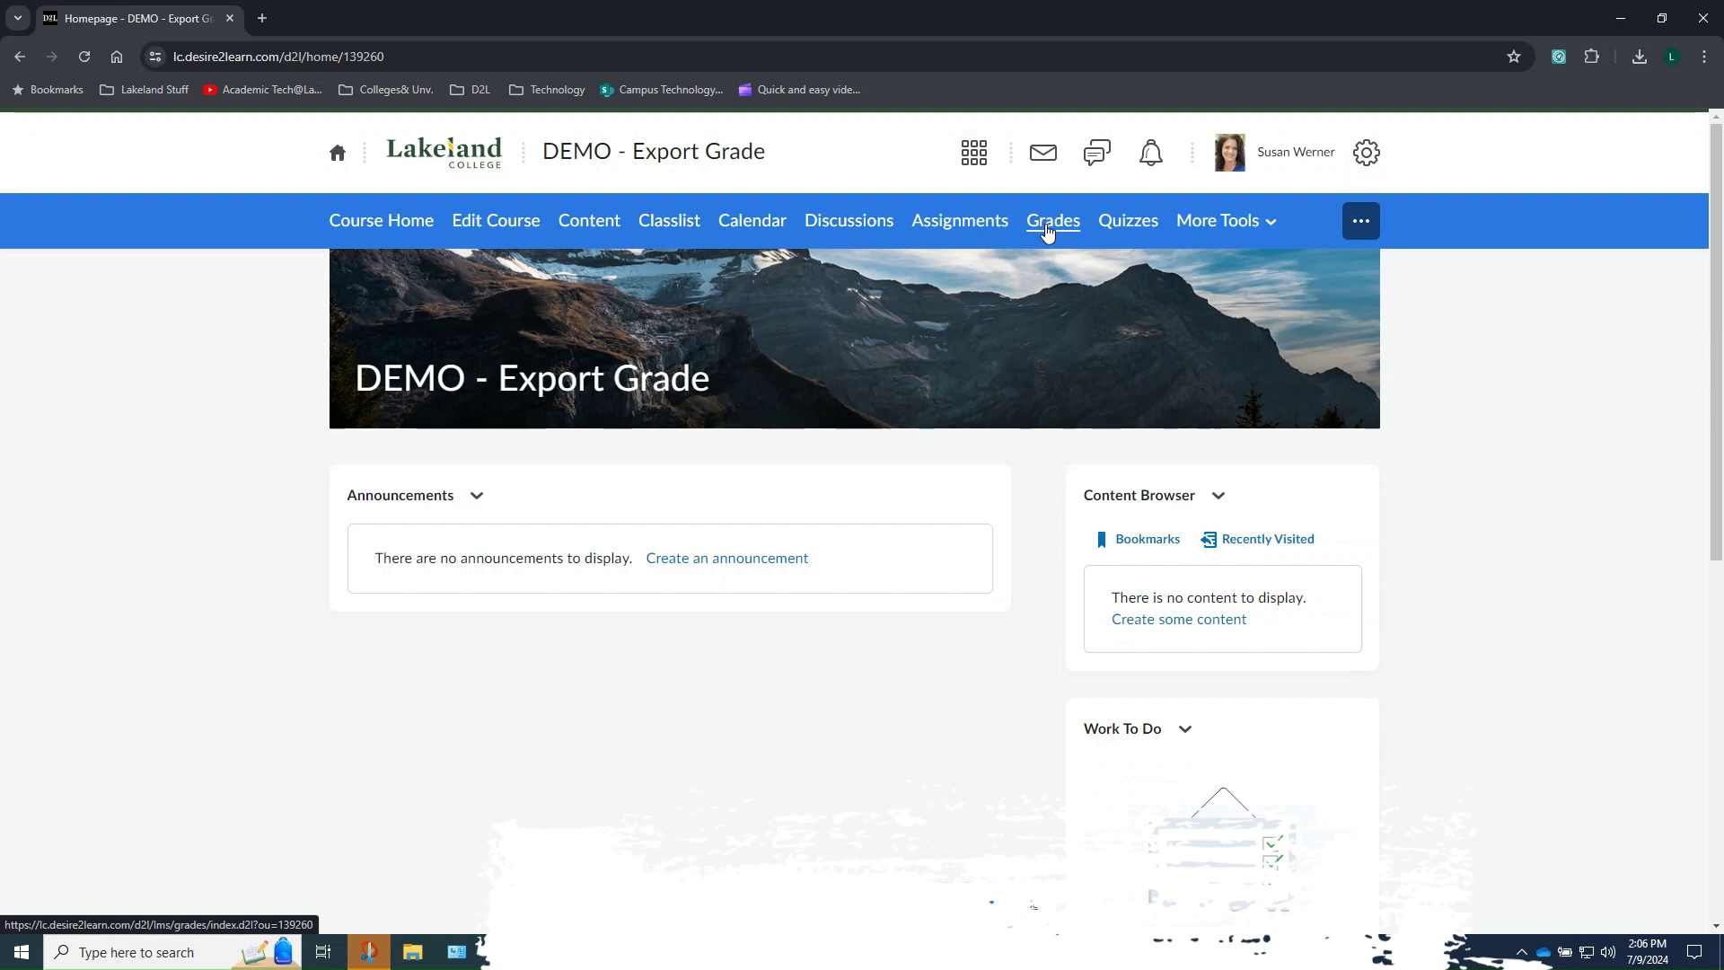
Step: Export DEMO - Export Grade grades to CSV with Key Field Both, and download it
{"action": "left_click", "coordinate": [1047, 222]}
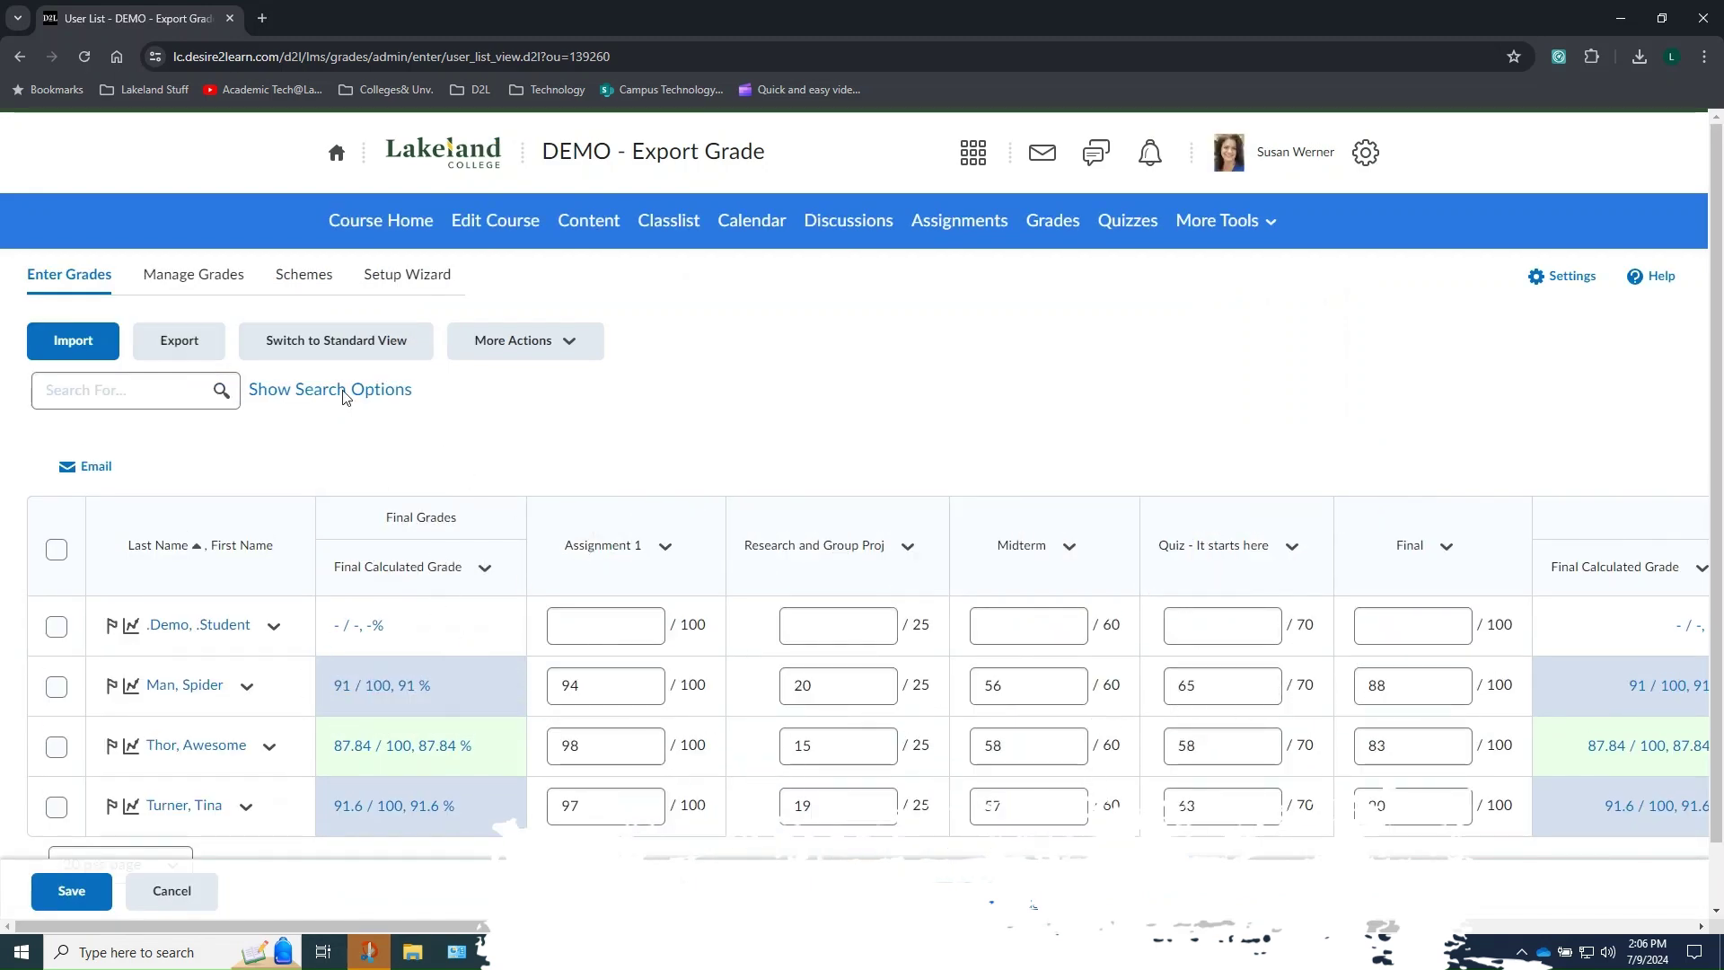
{"action": "left_click", "coordinate": [180, 340]}
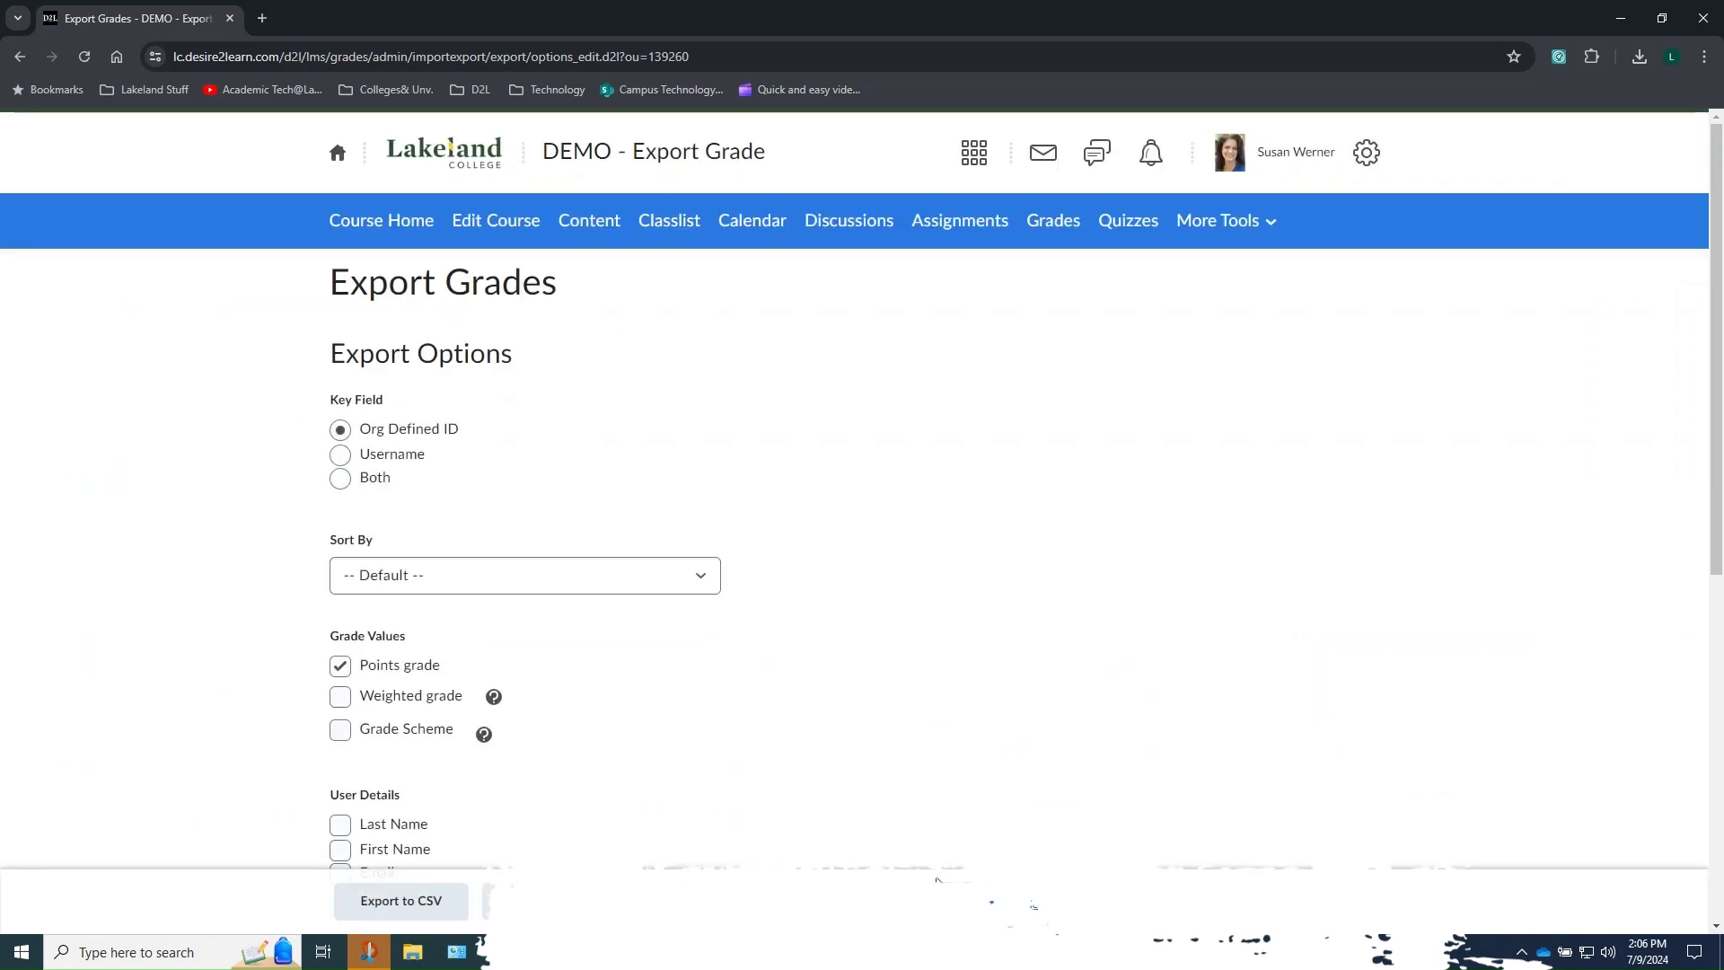
{"action": "left_click", "coordinate": [340, 476]}
{"action": "scroll", "coordinate": [463, 462], "scroll_direction": "down", "scroll_amount": 4}
{"action": "scroll", "coordinate": [464, 460], "scroll_direction": "down", "scroll_amount": 1}
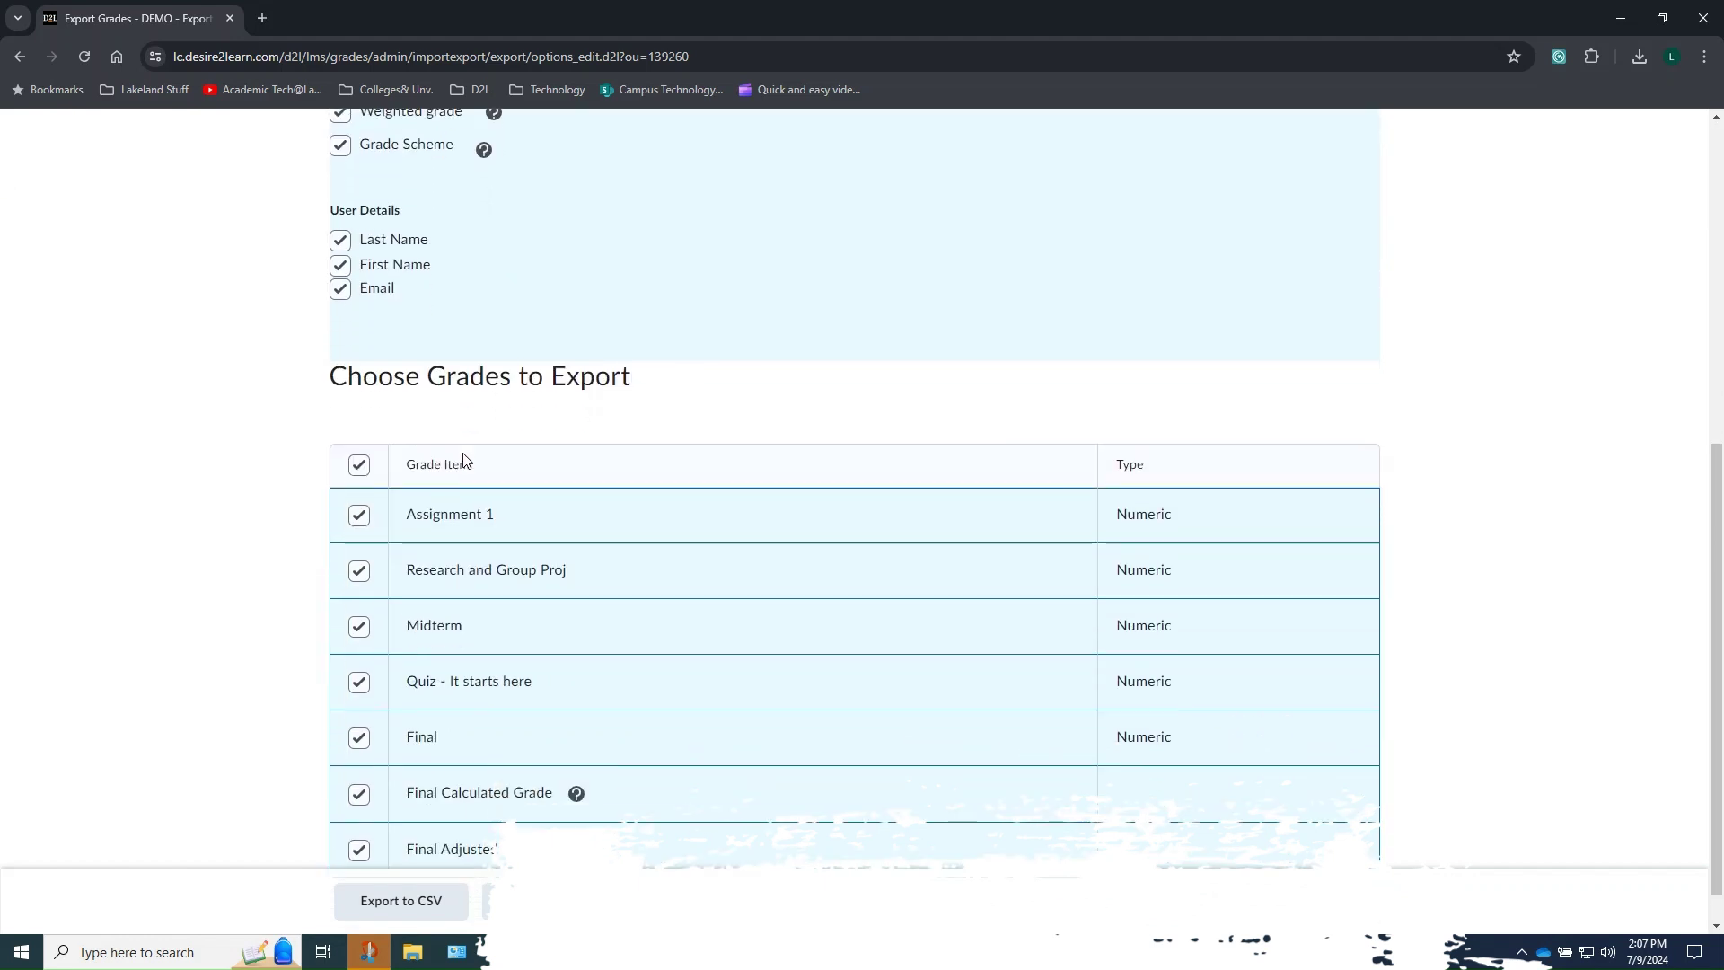
{"action": "left_click", "coordinate": [422, 893]}
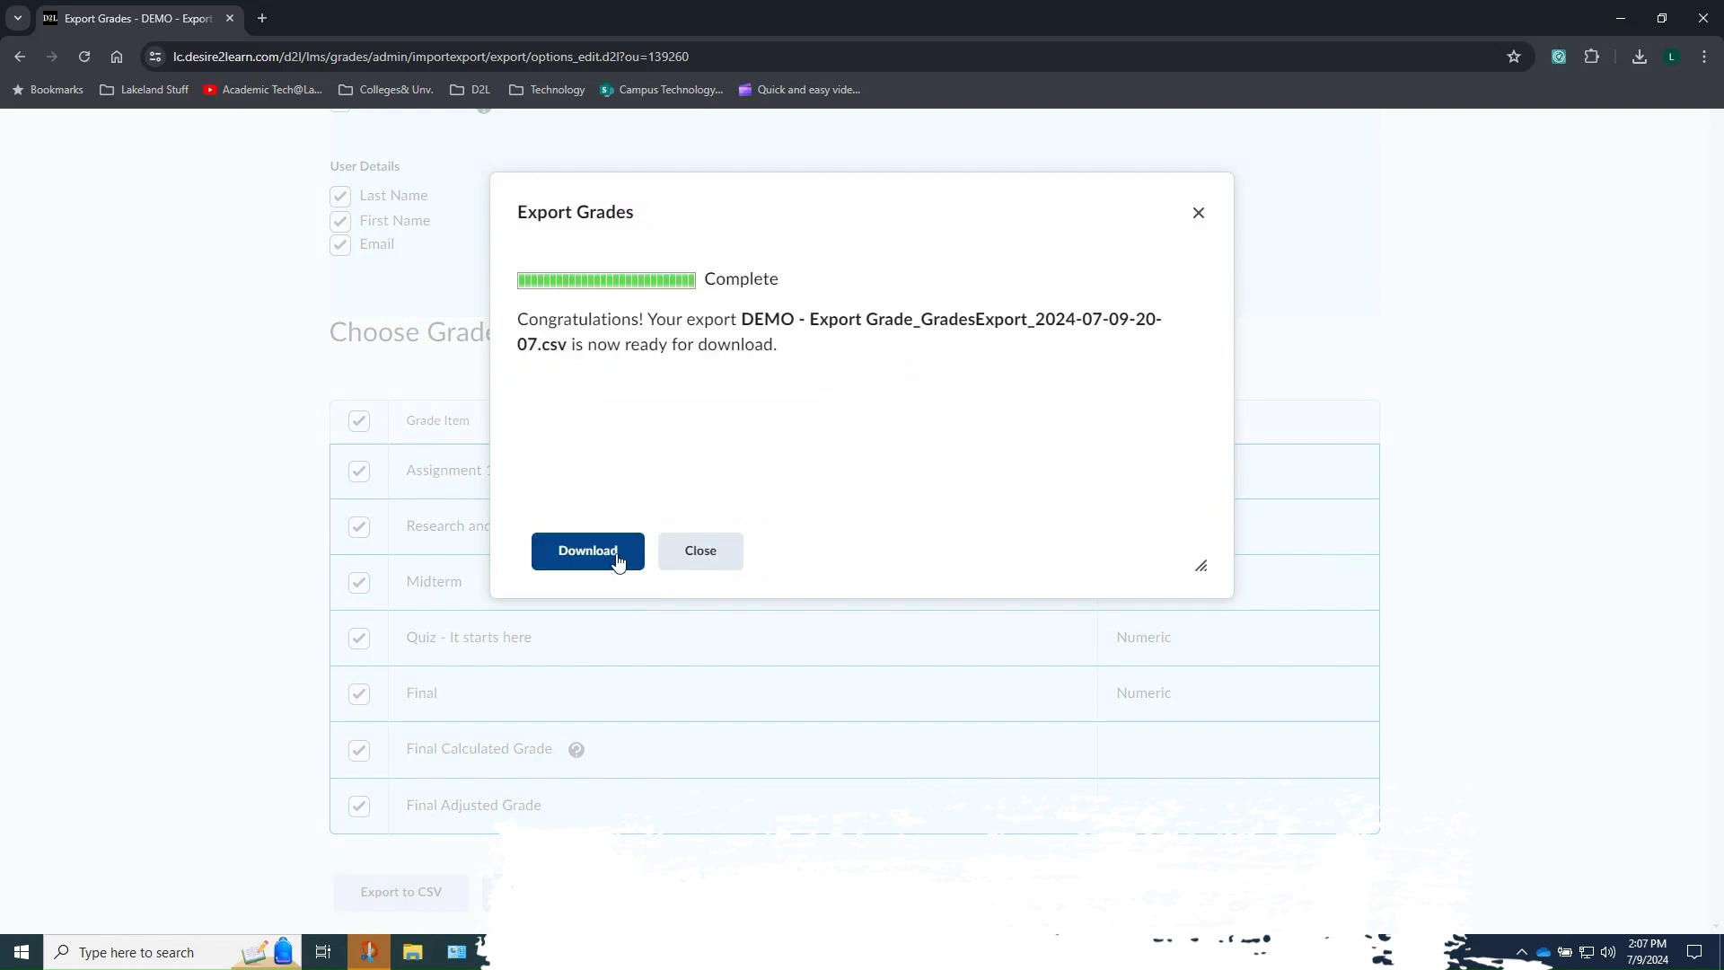
{"action": "left_click", "coordinate": [609, 557]}
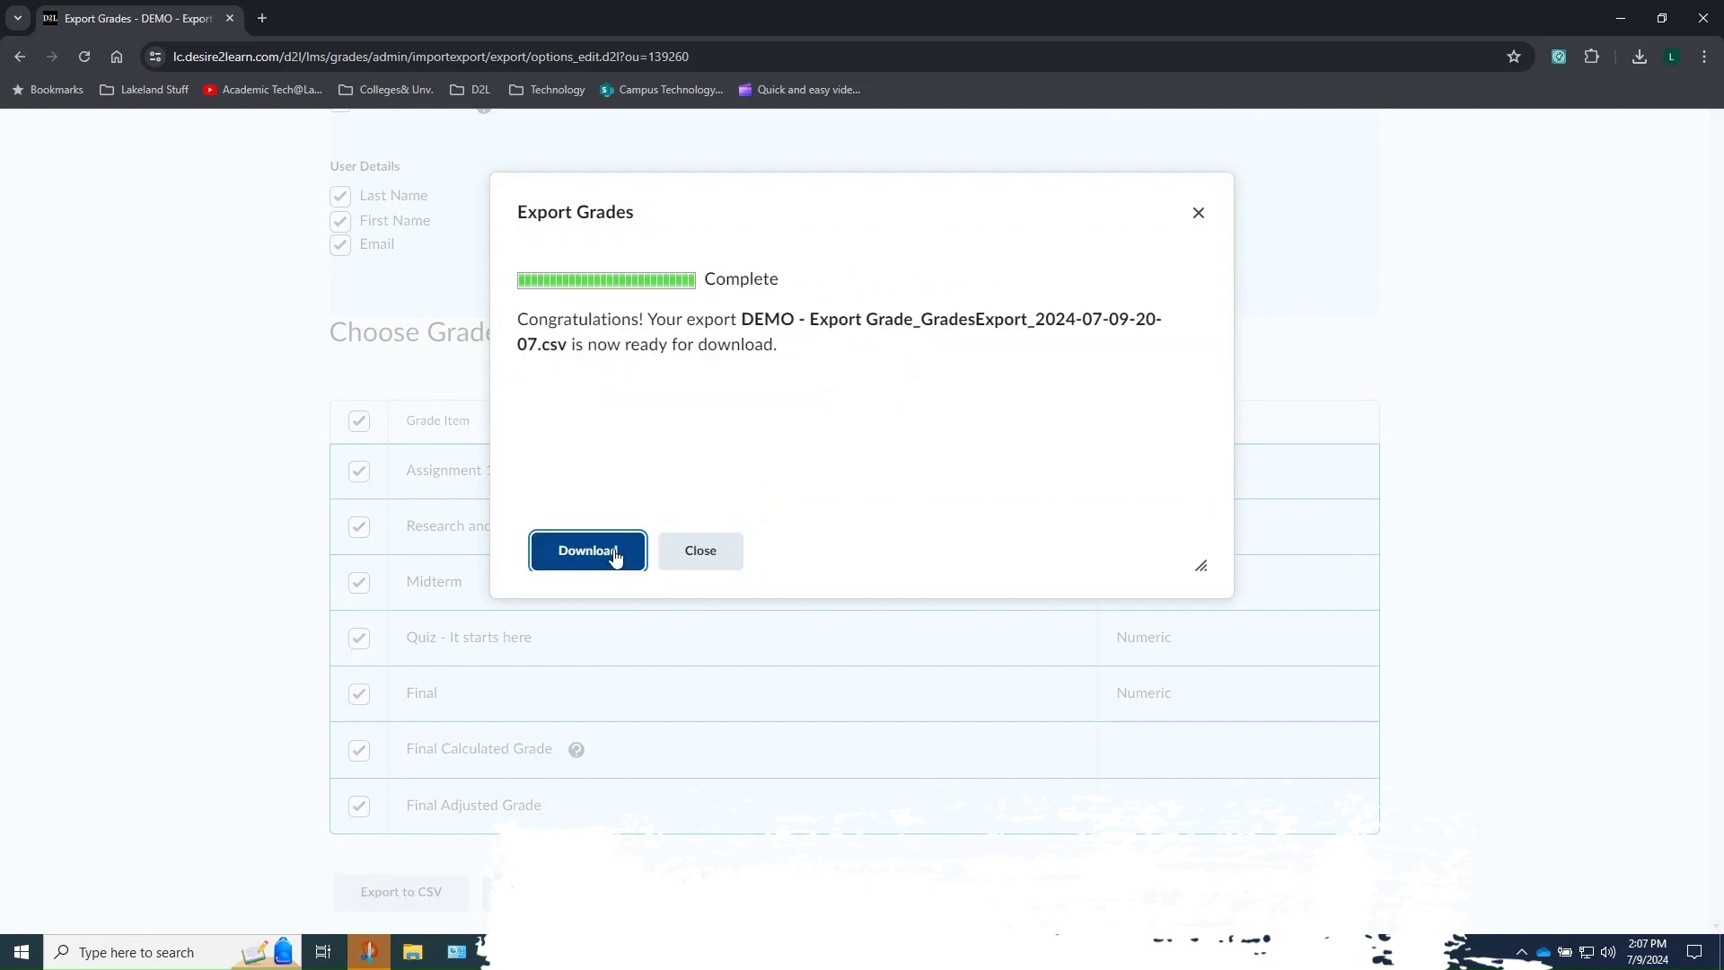
Step: Close the export, switch to DEMO - Import Grade, and begin importing into its gradebook
{"action": "left_click", "coordinate": [722, 544]}
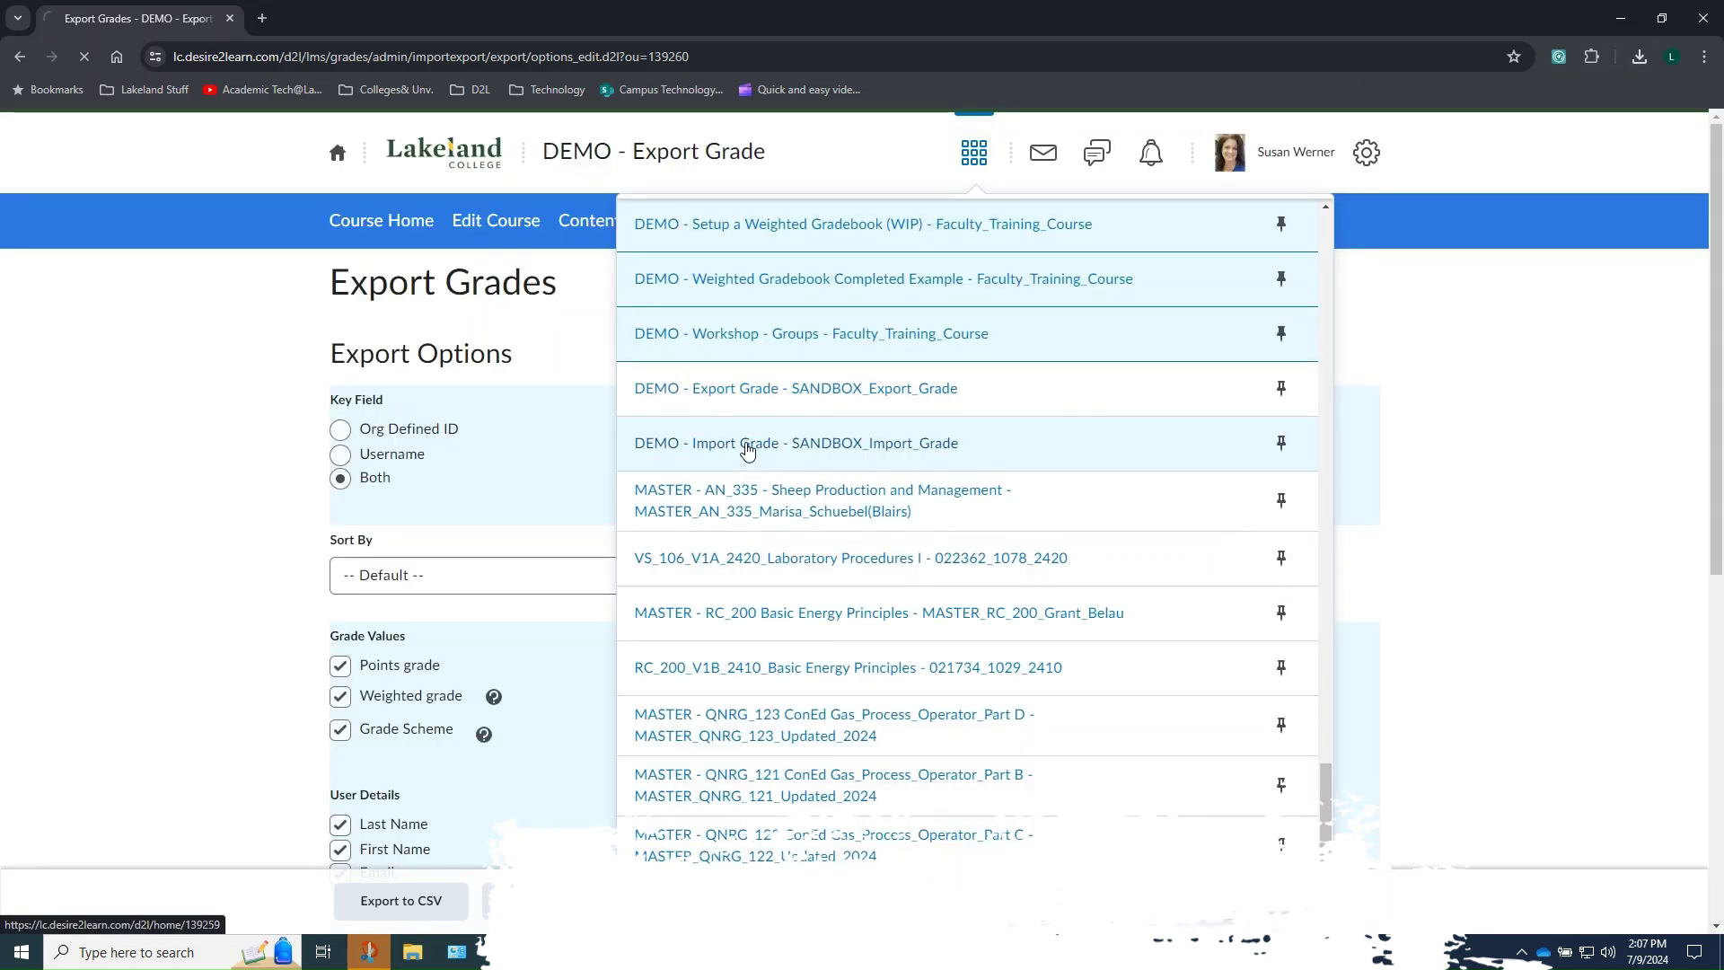
{"action": "left_click", "coordinate": [748, 448]}
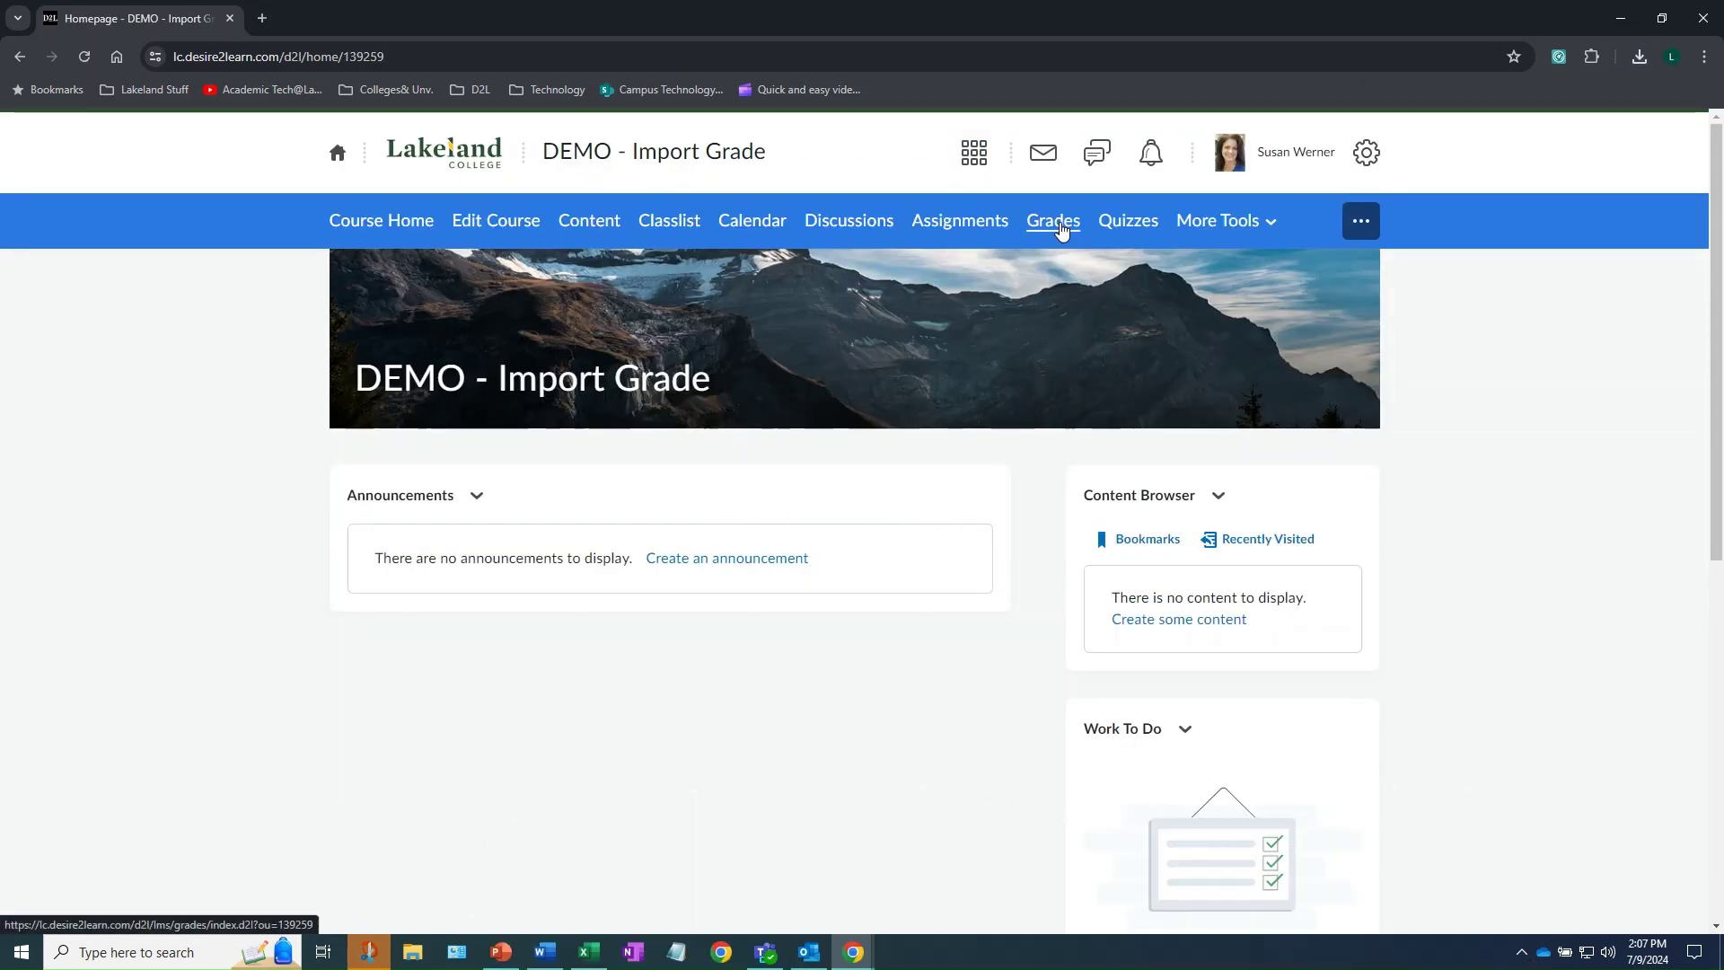
{"action": "left_click", "coordinate": [1061, 230]}
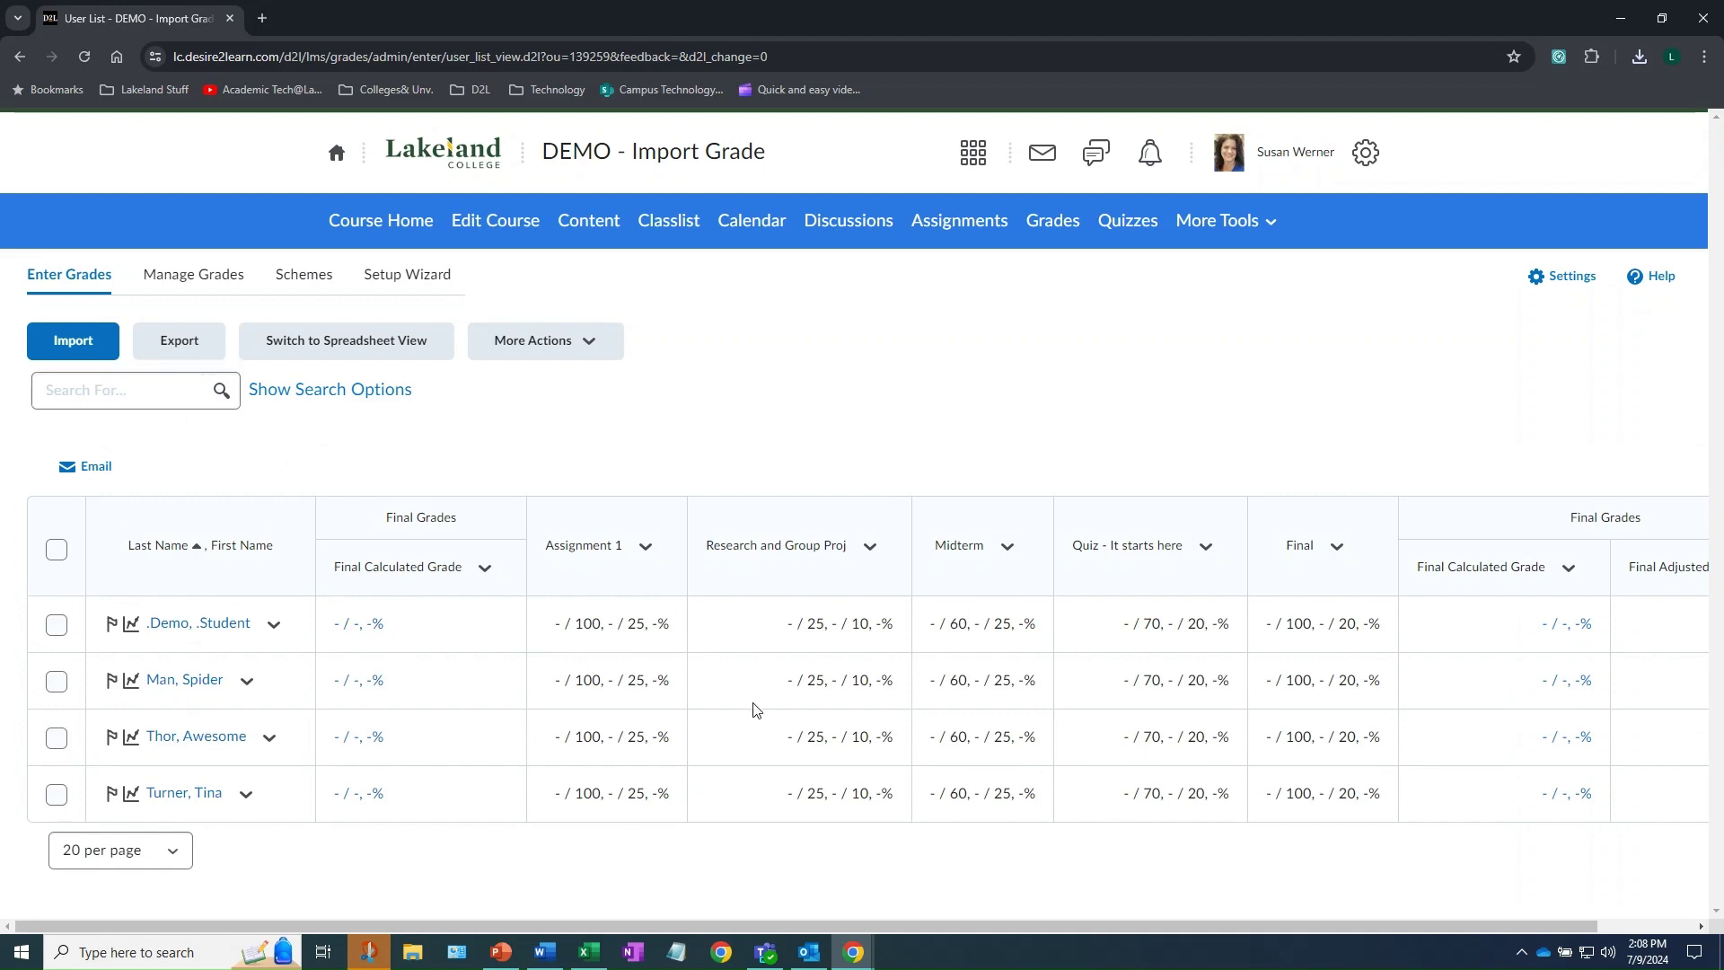
{"action": "left_click", "coordinate": [89, 346]}
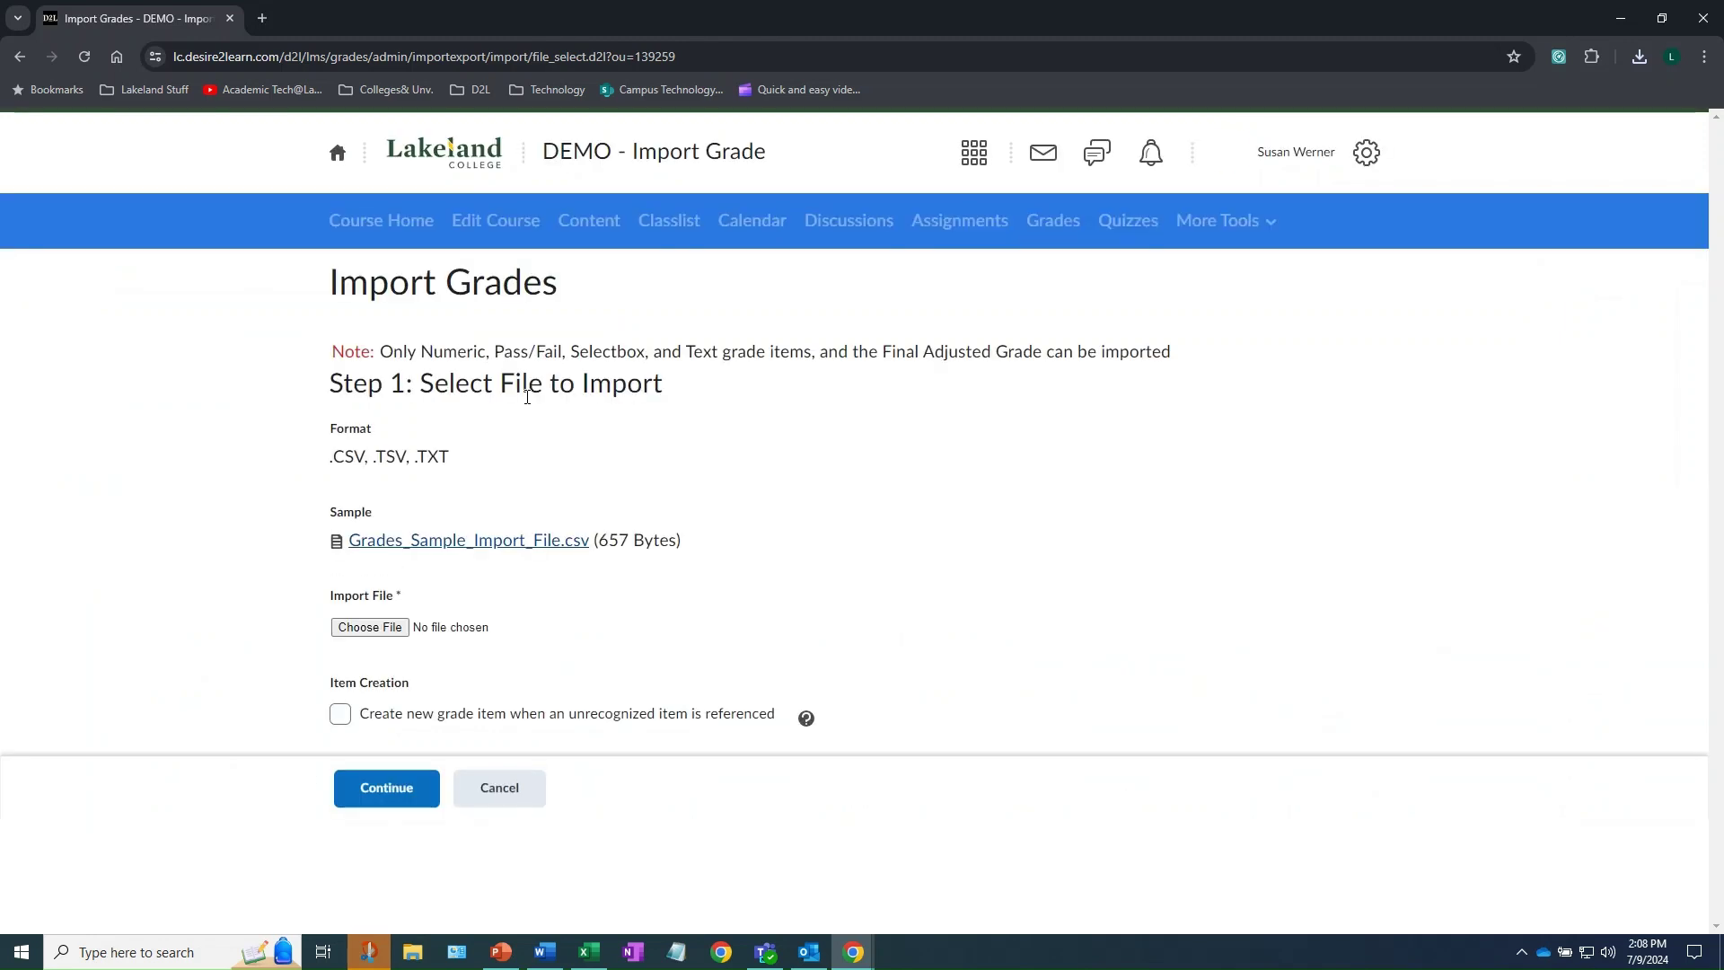
Step: Choose the DEMO - Export Grade CSV from Downloads and upload it for validation
{"action": "left_click", "coordinate": [391, 625]}
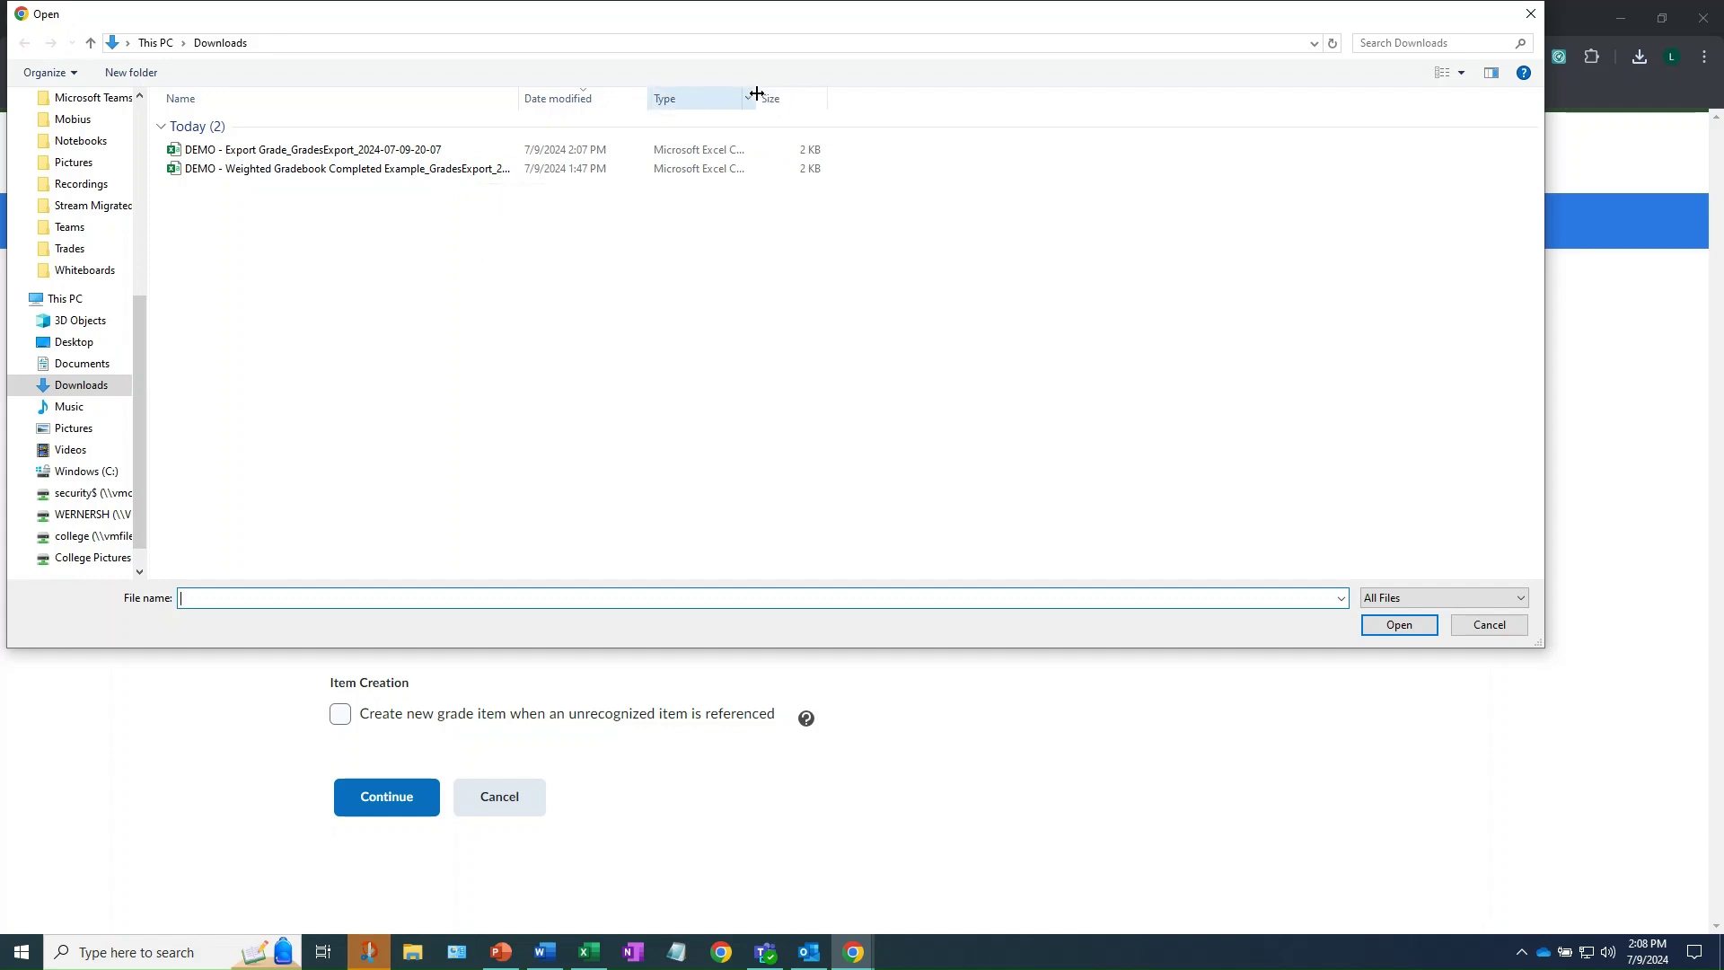
{"action": "left_click_drag", "start_coordinate": [757, 96], "coordinate": [1004, 68]}
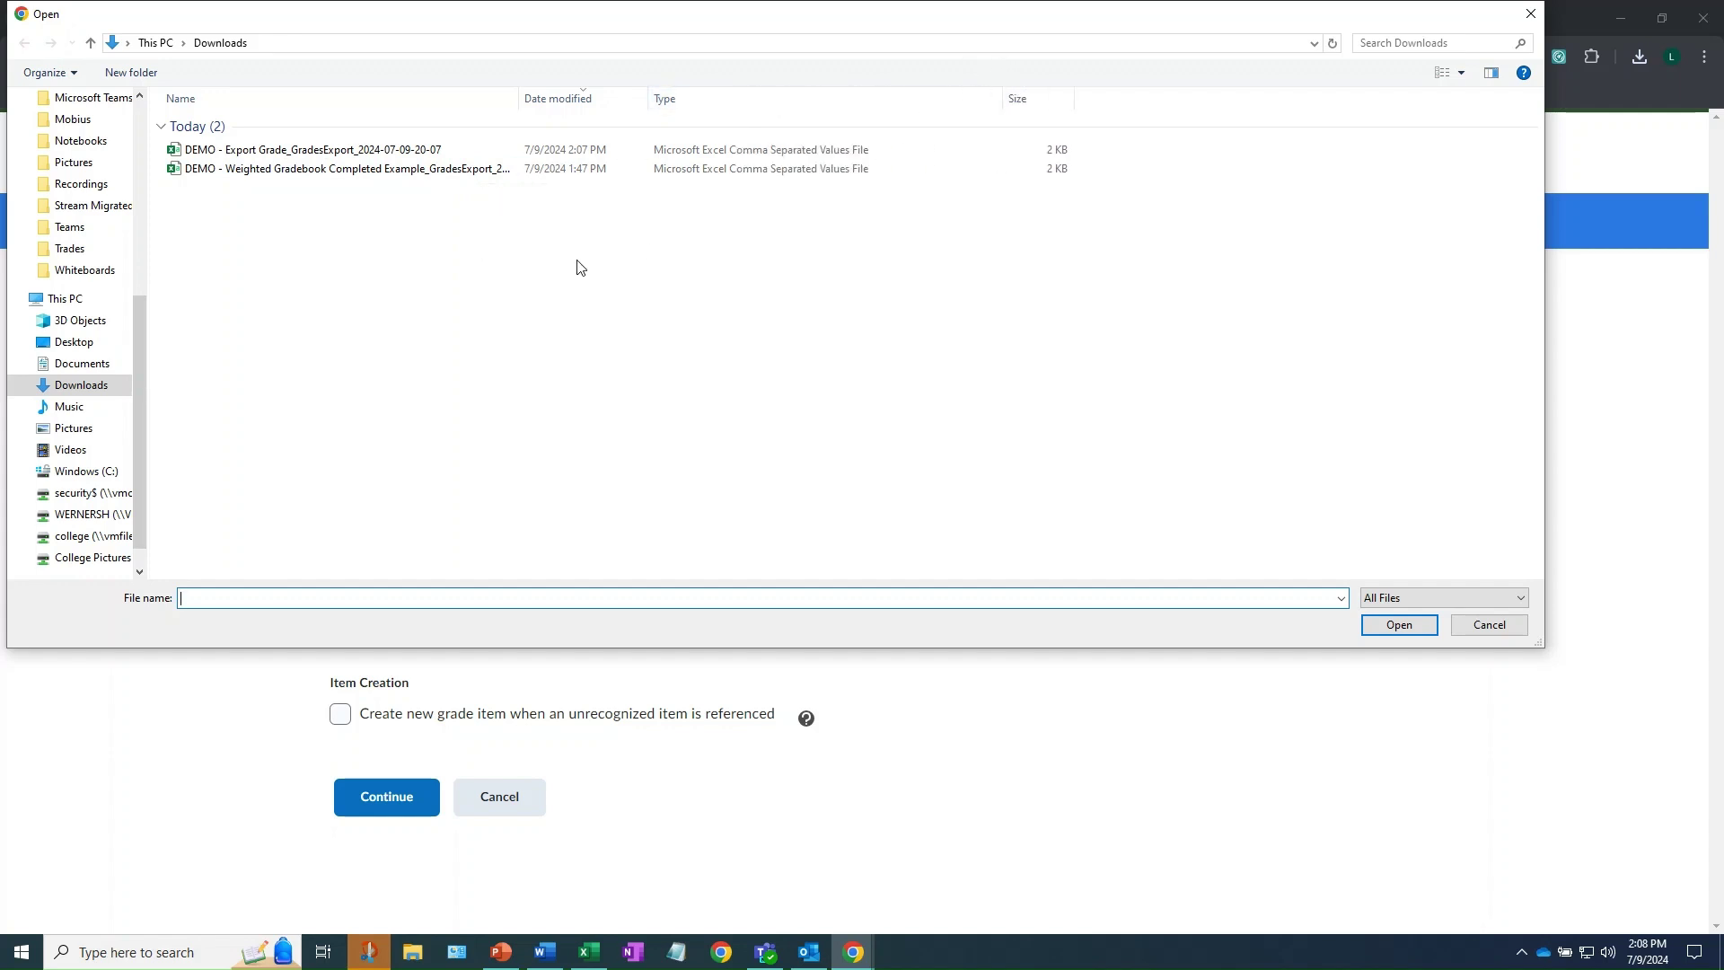
{"action": "left_click", "coordinate": [435, 151]}
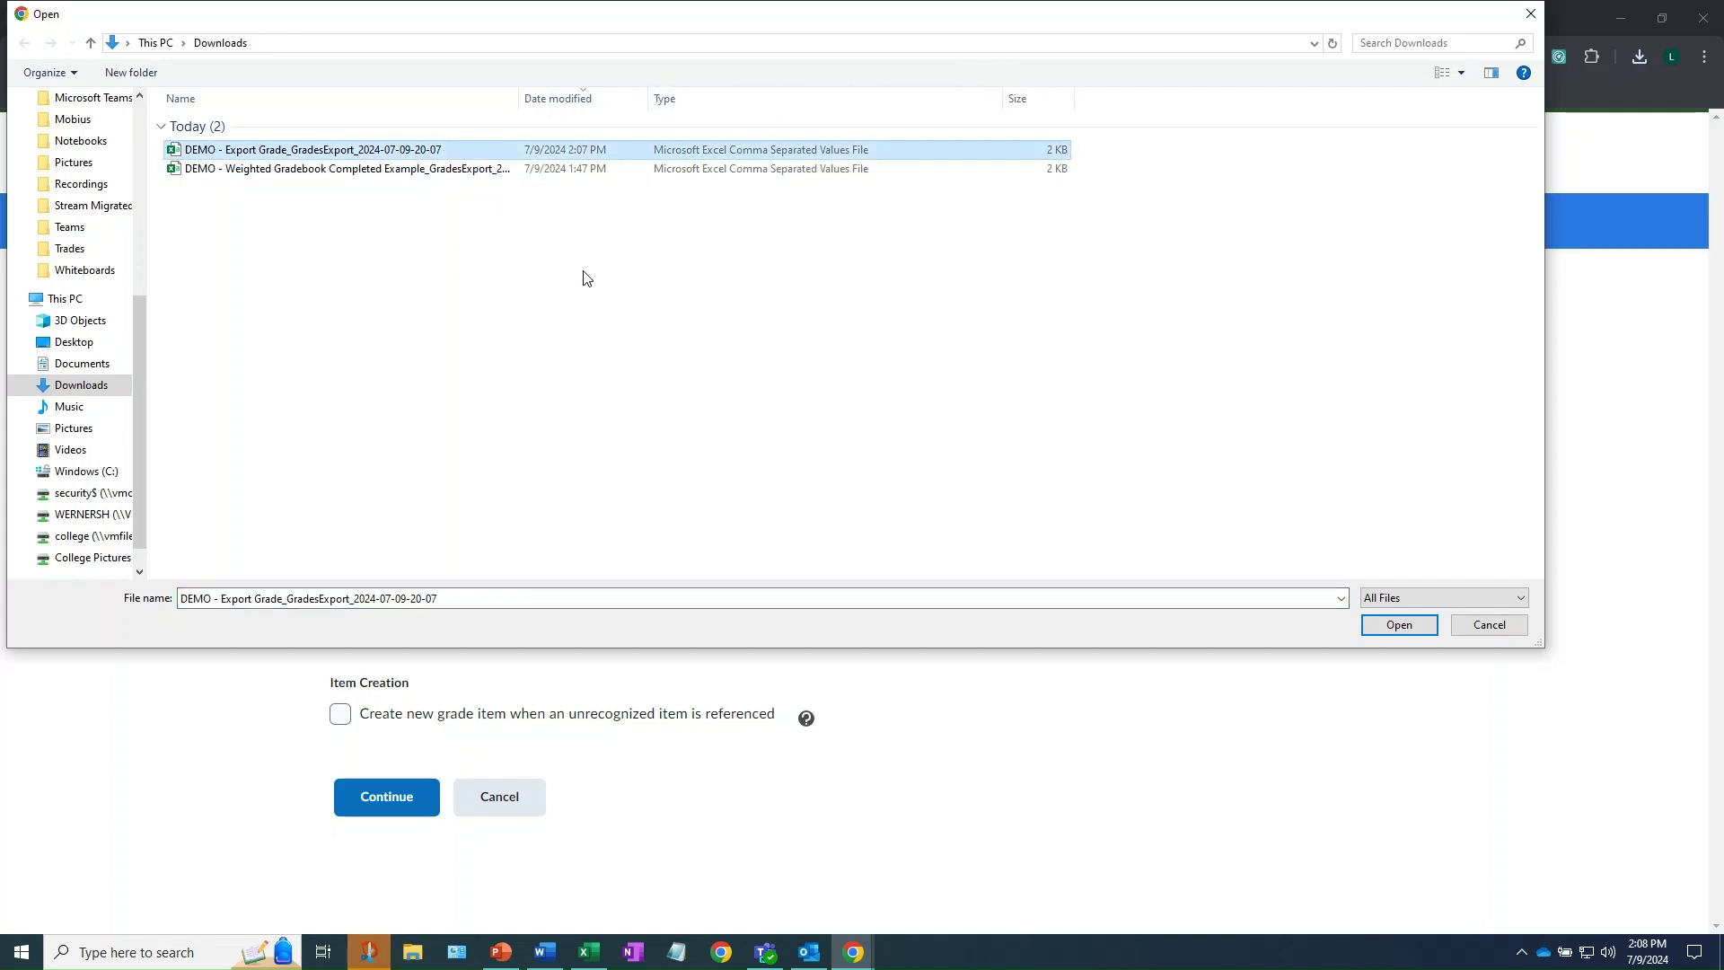
{"action": "left_click", "coordinate": [1387, 622]}
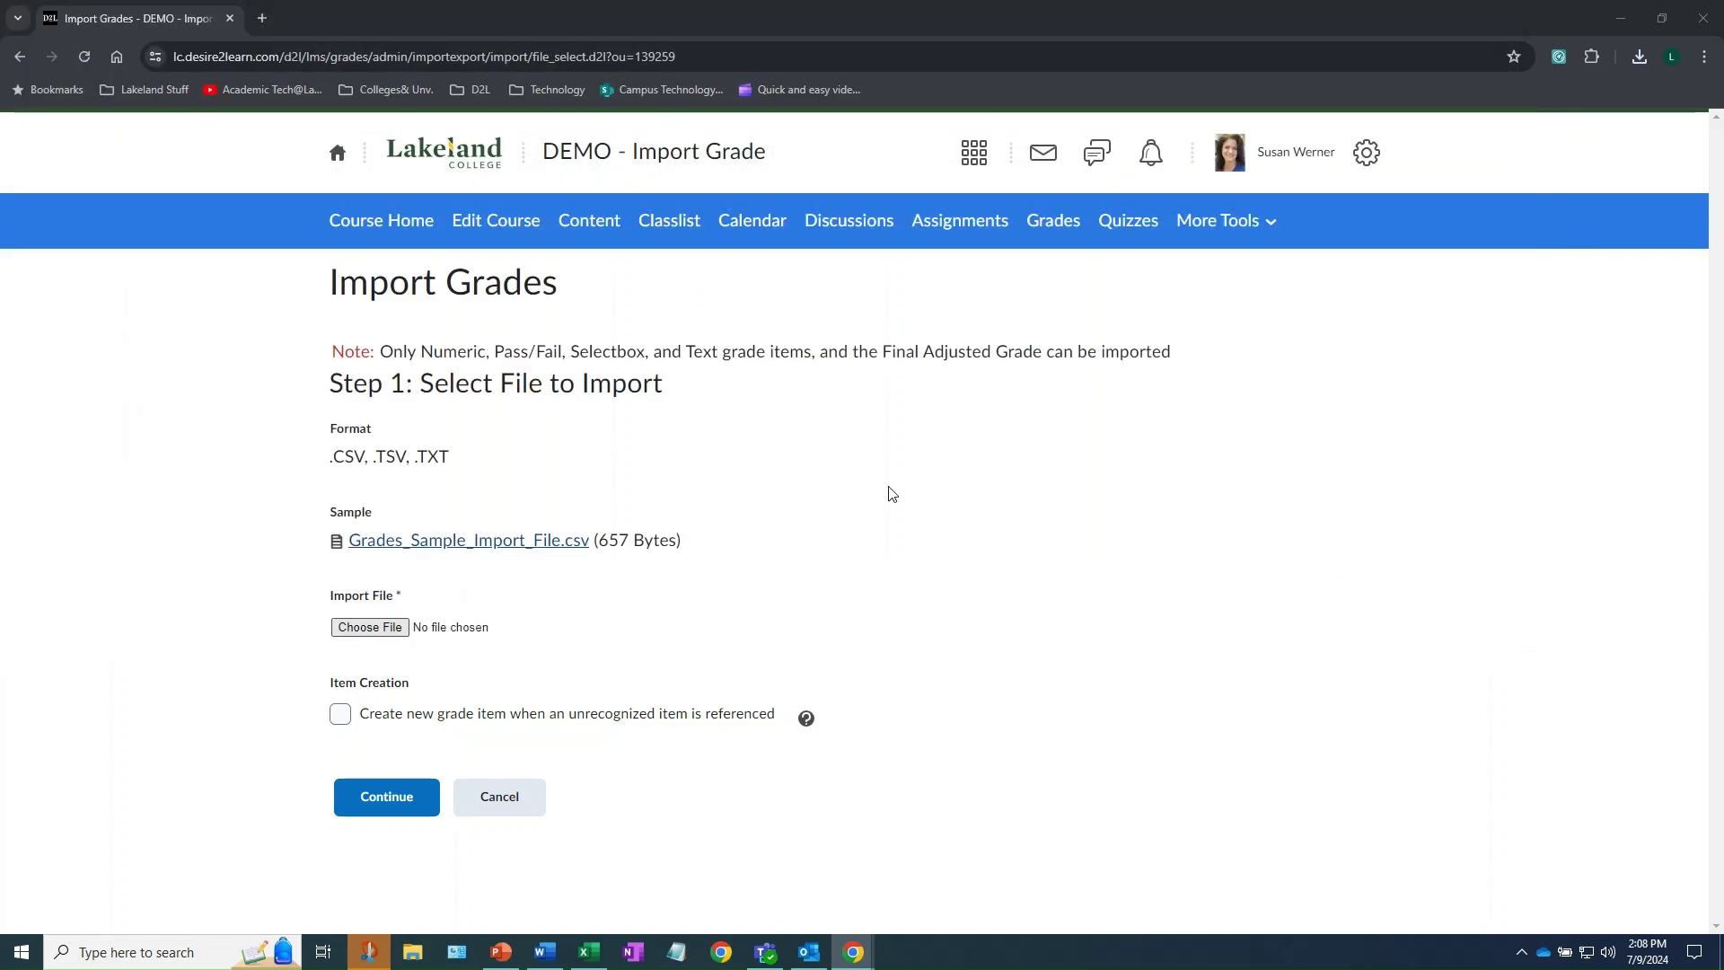
{"action": "left_click", "coordinate": [388, 798]}
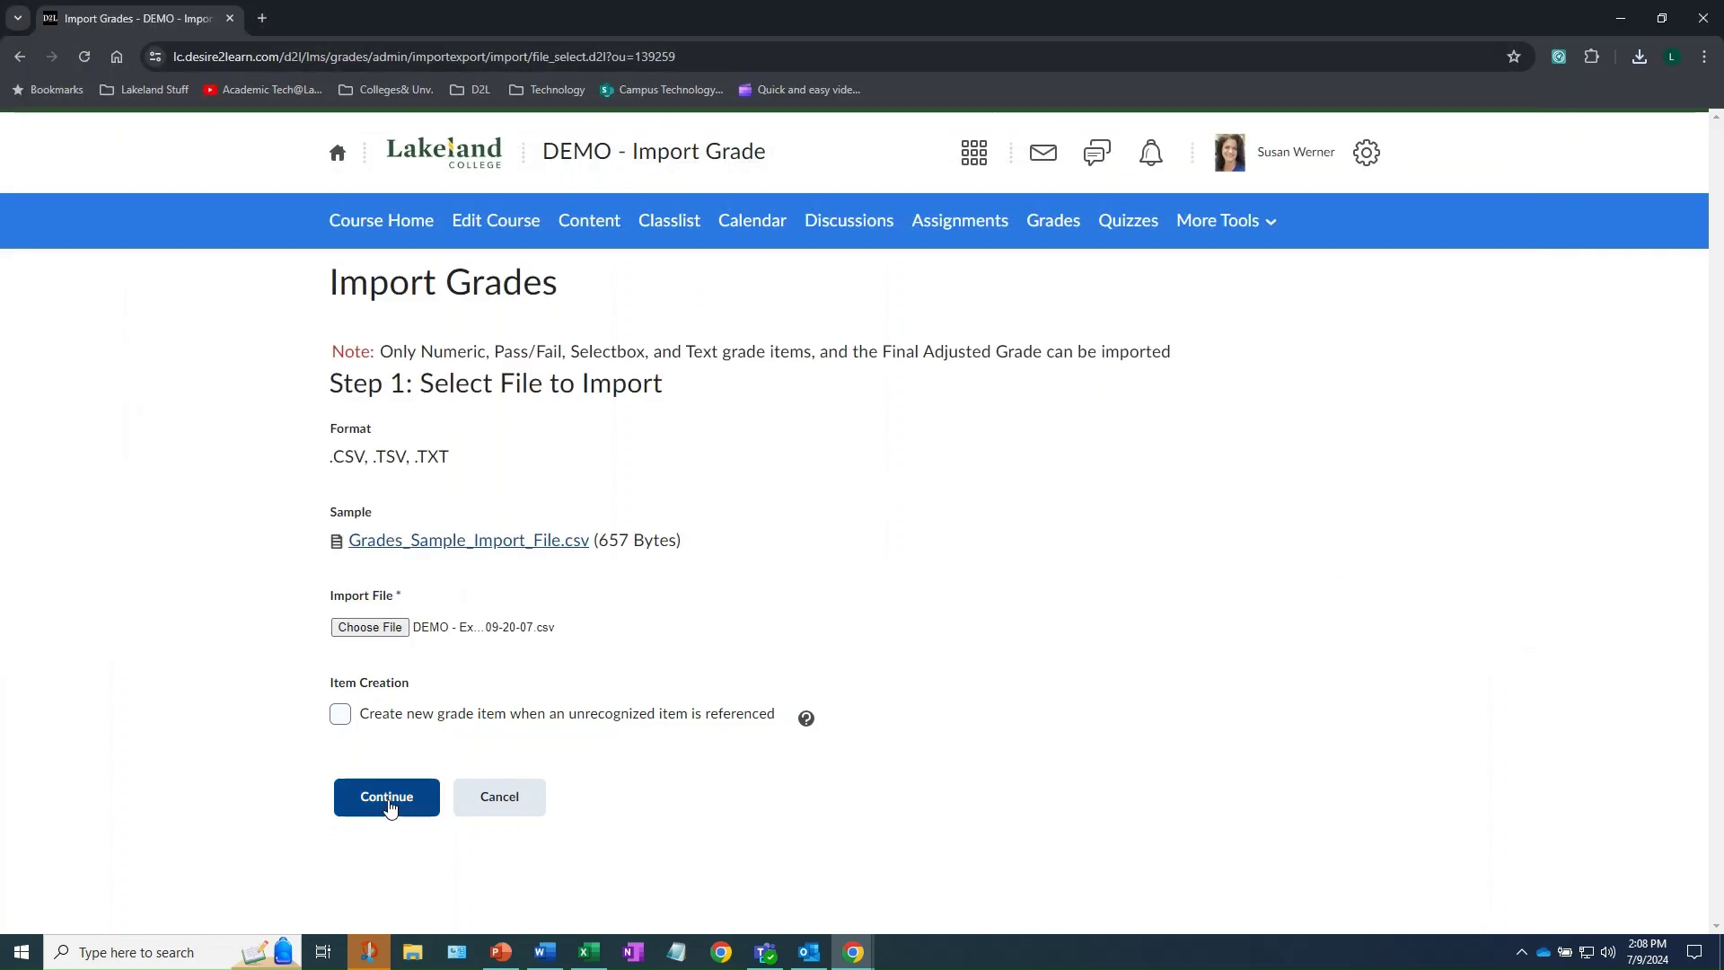
{"action": "left_click", "coordinate": [388, 799]}
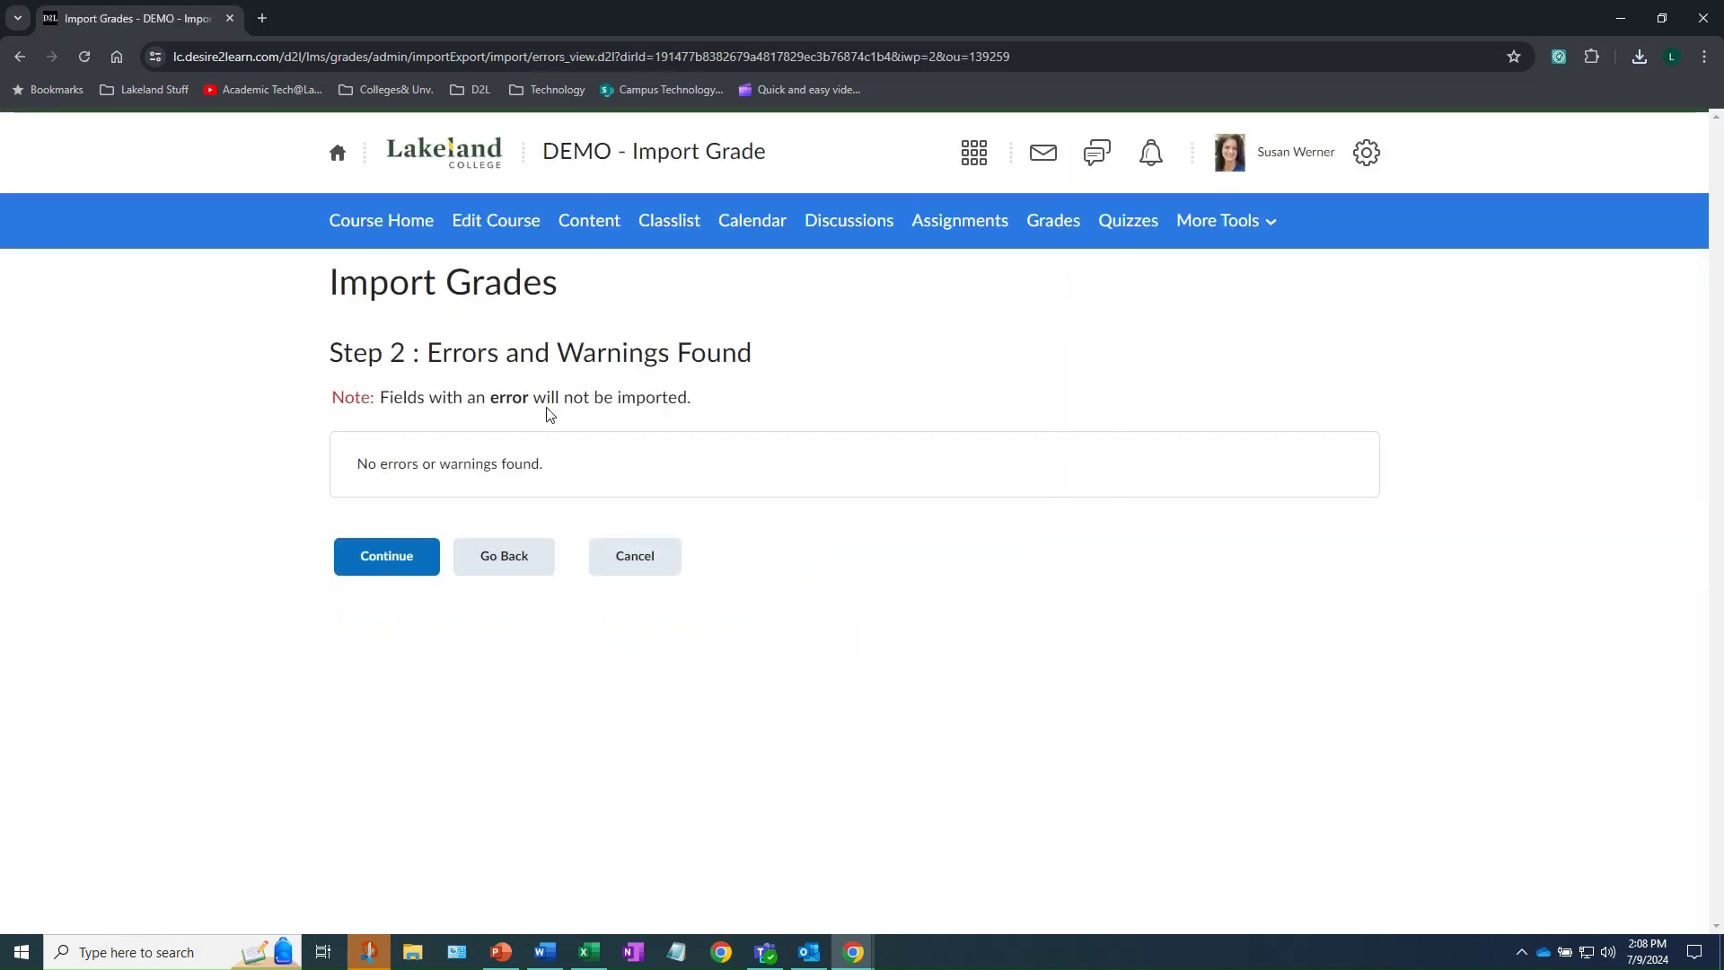
Step: Continue to the preview and import the three students' exported scores
{"action": "left_click", "coordinate": [409, 559]}
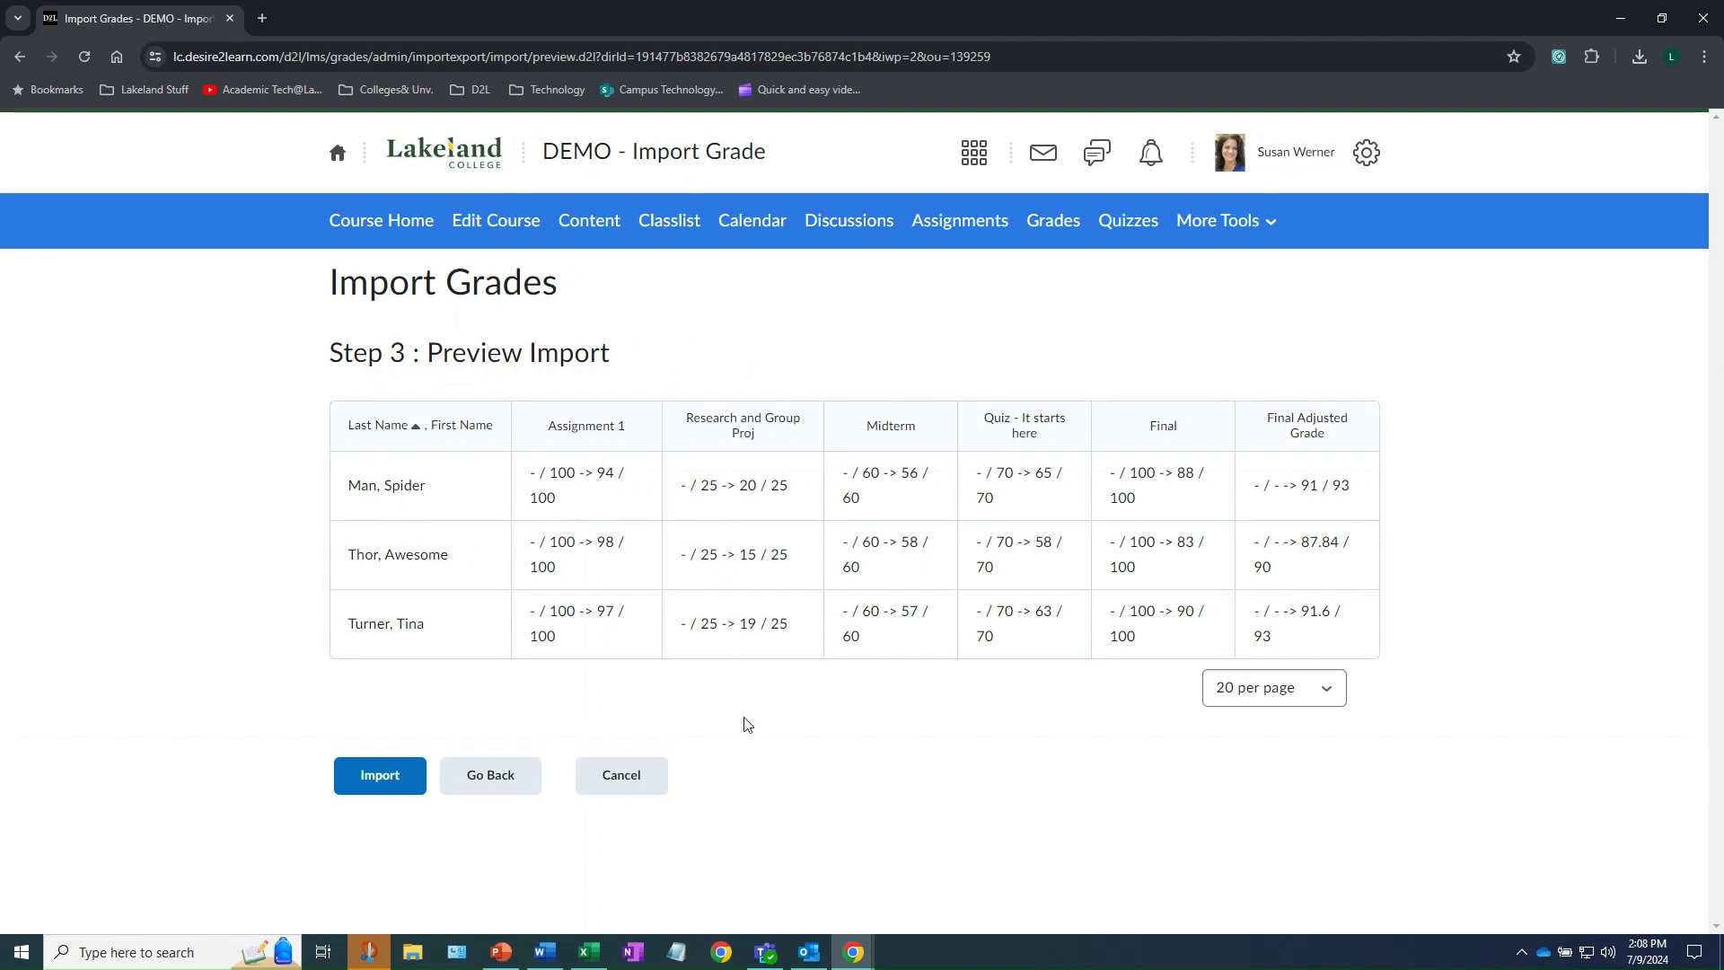
{"action": "left_click", "coordinate": [391, 779]}
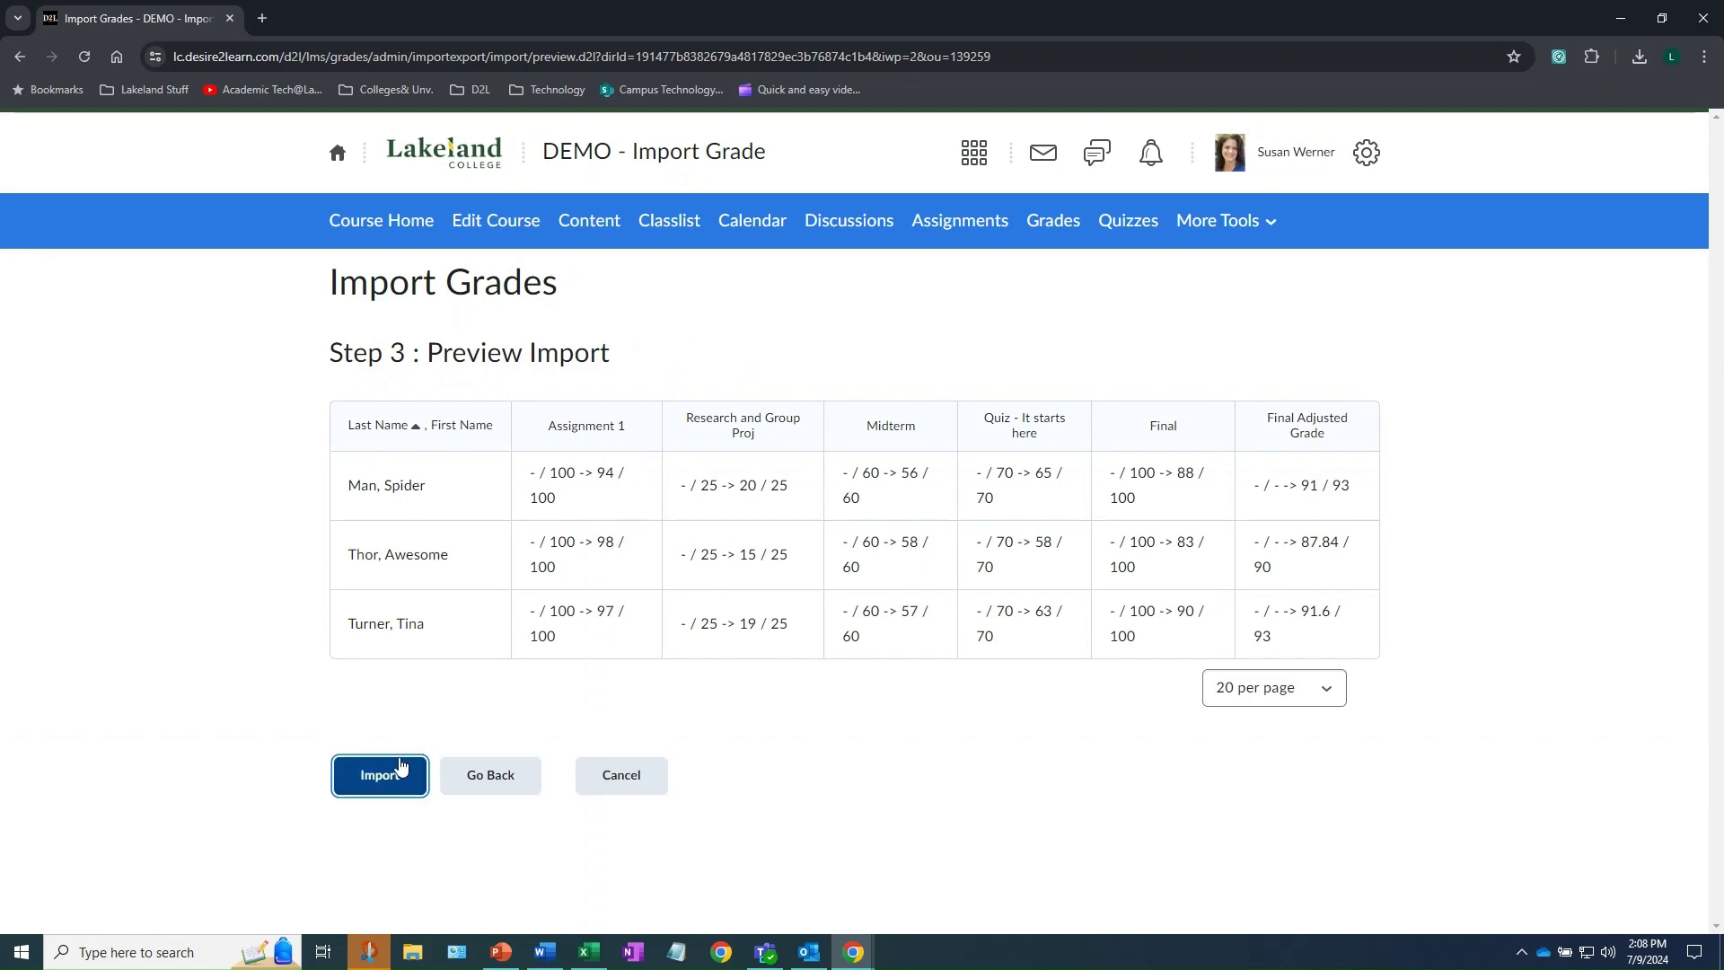